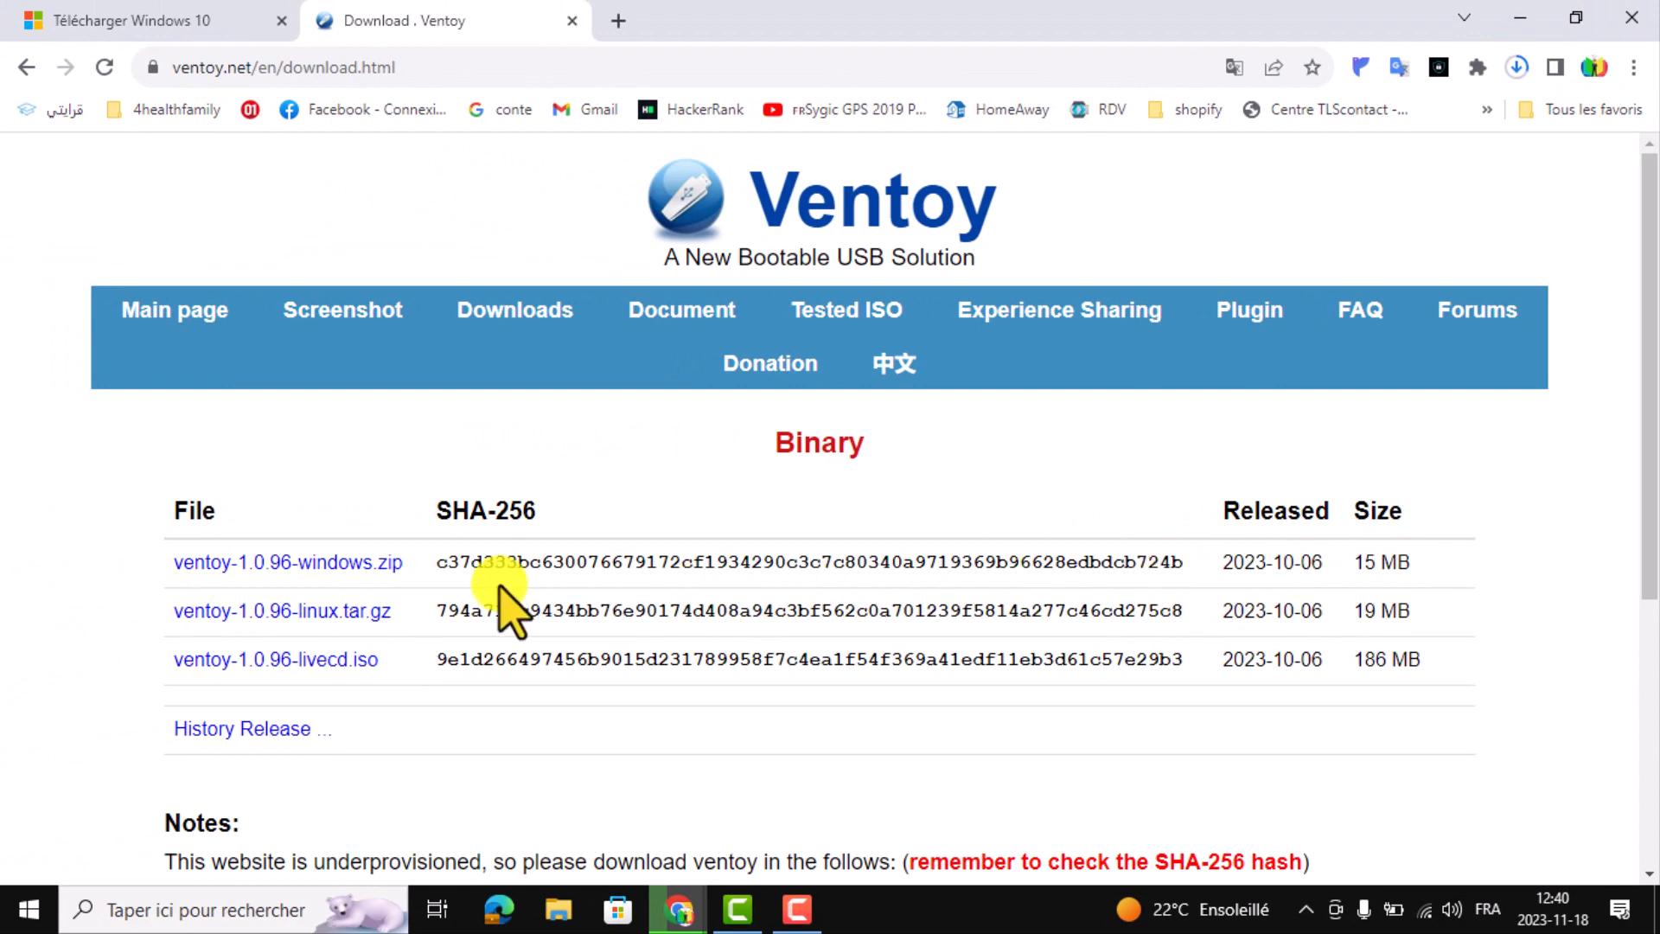
- Download ventoy-1.0.96-windows.zip through the SourceForge page and check its progress in the recent downloads list
left_click(286, 562)
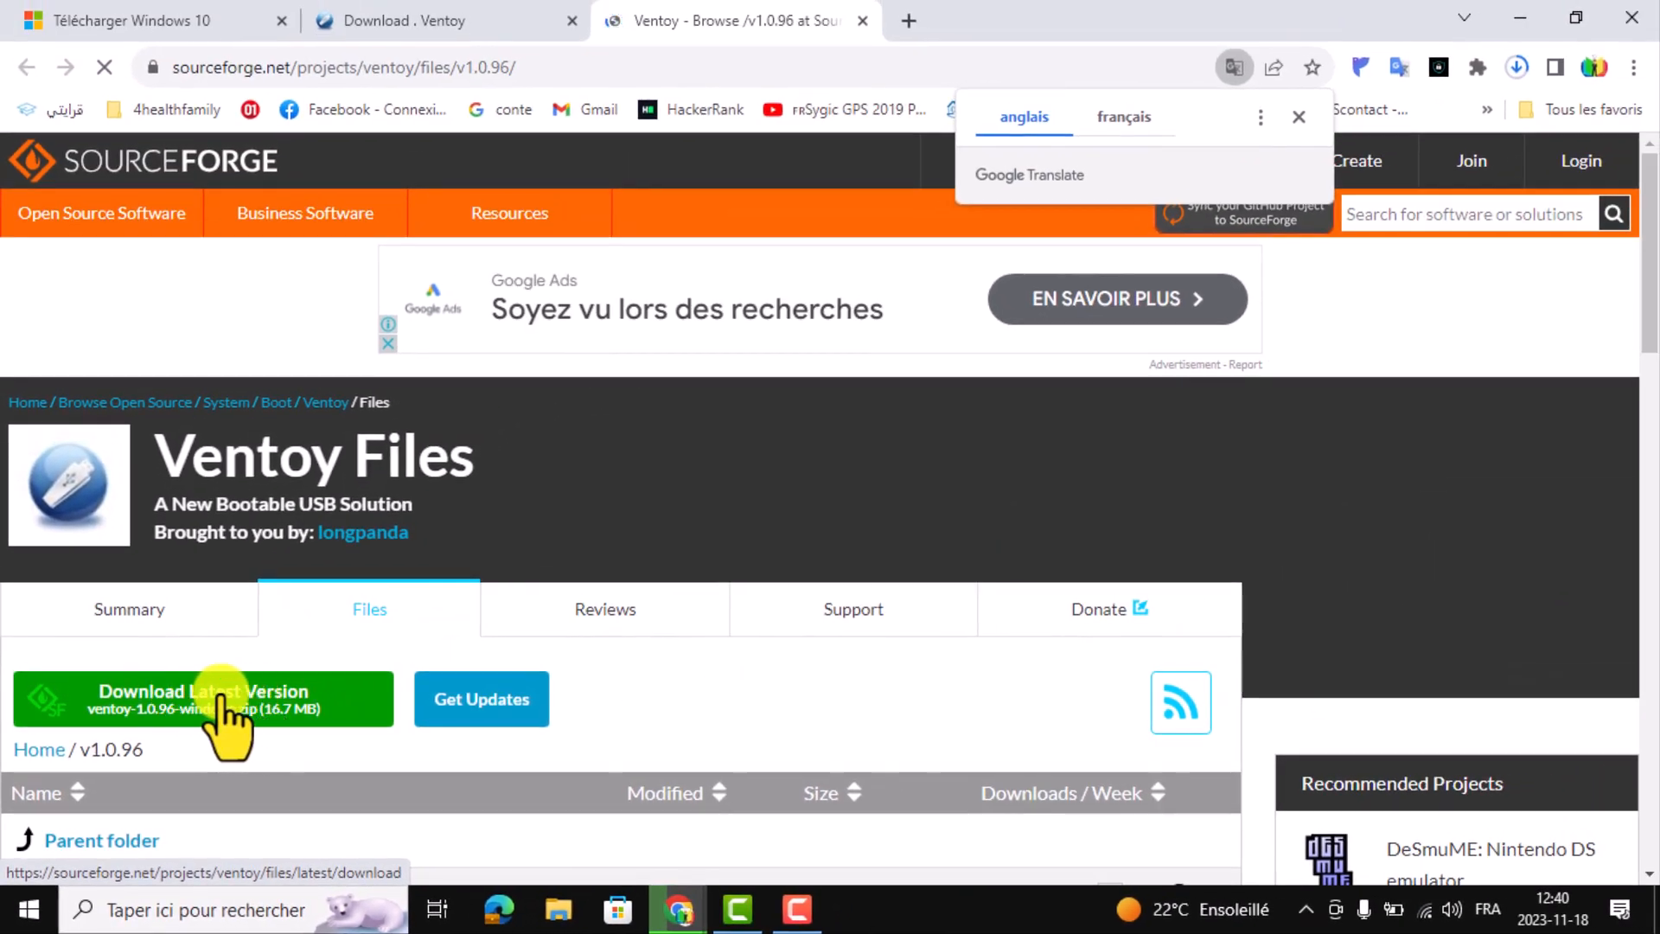
left_click(227, 696)
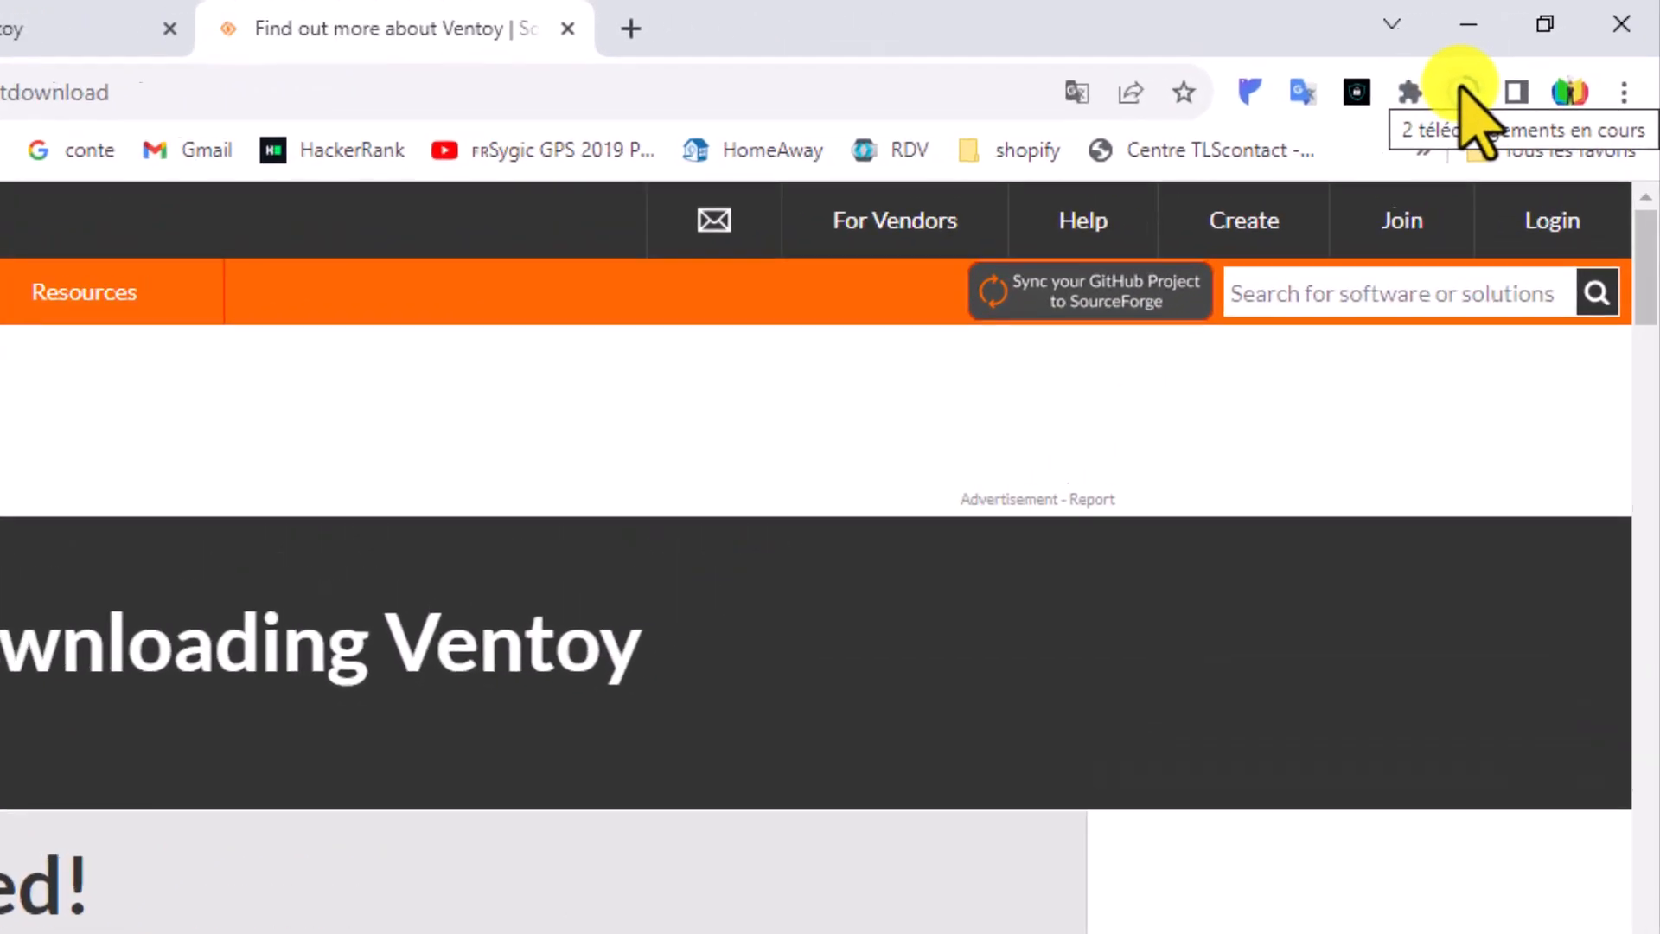
left_click(1518, 67)
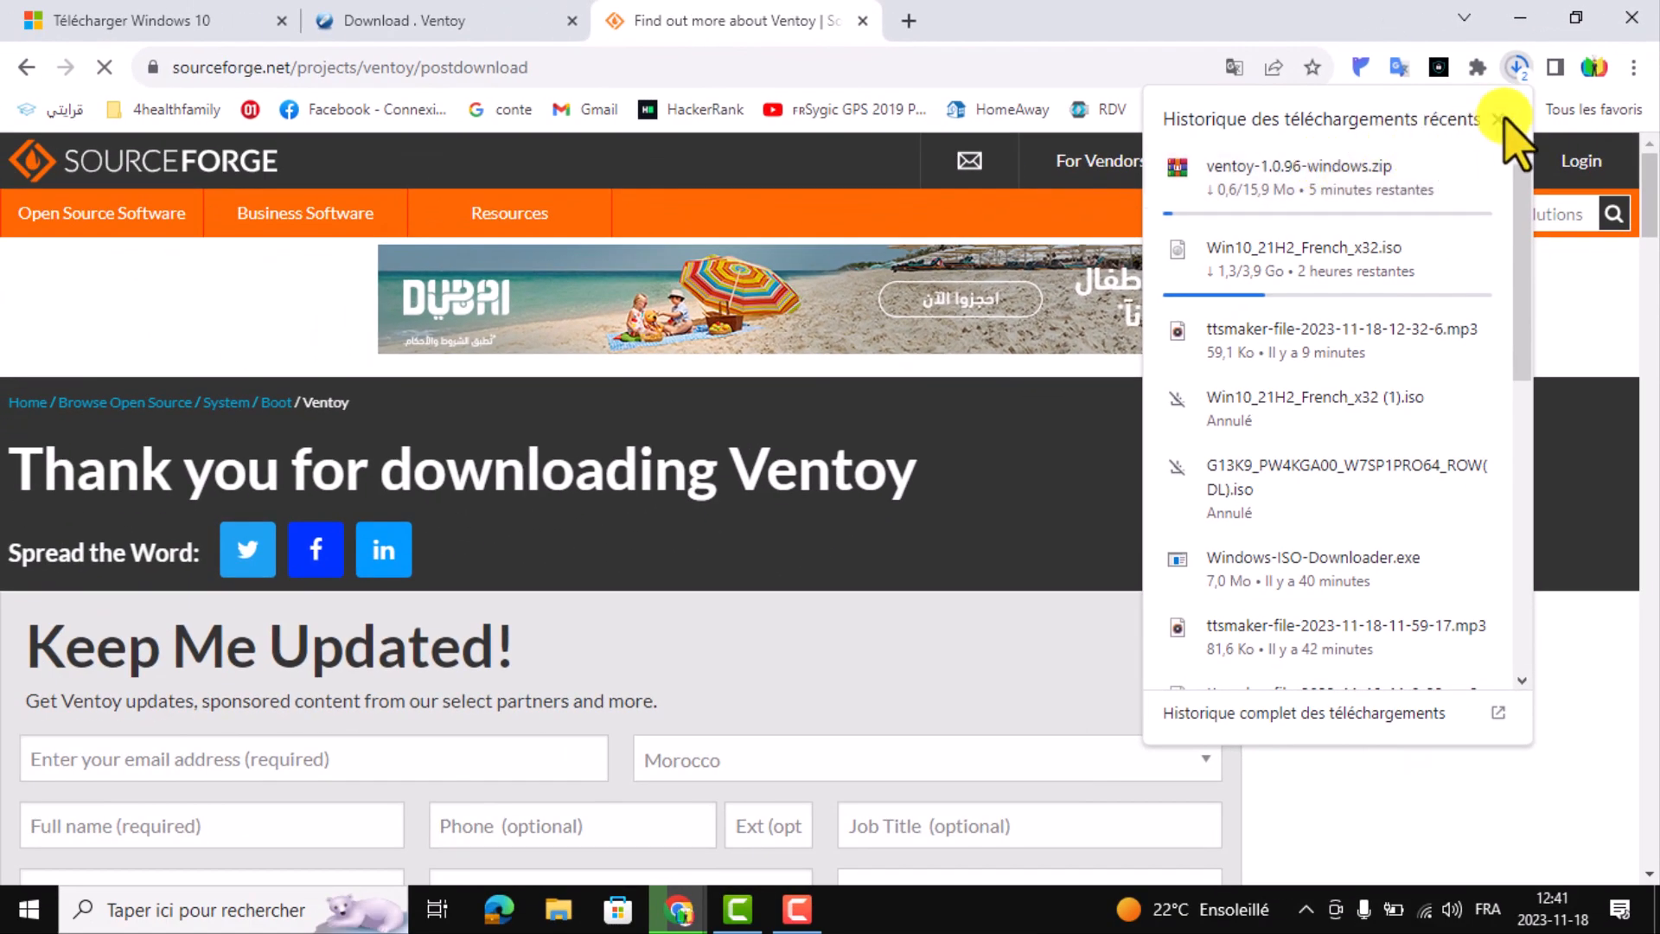
left_click(1498, 119)
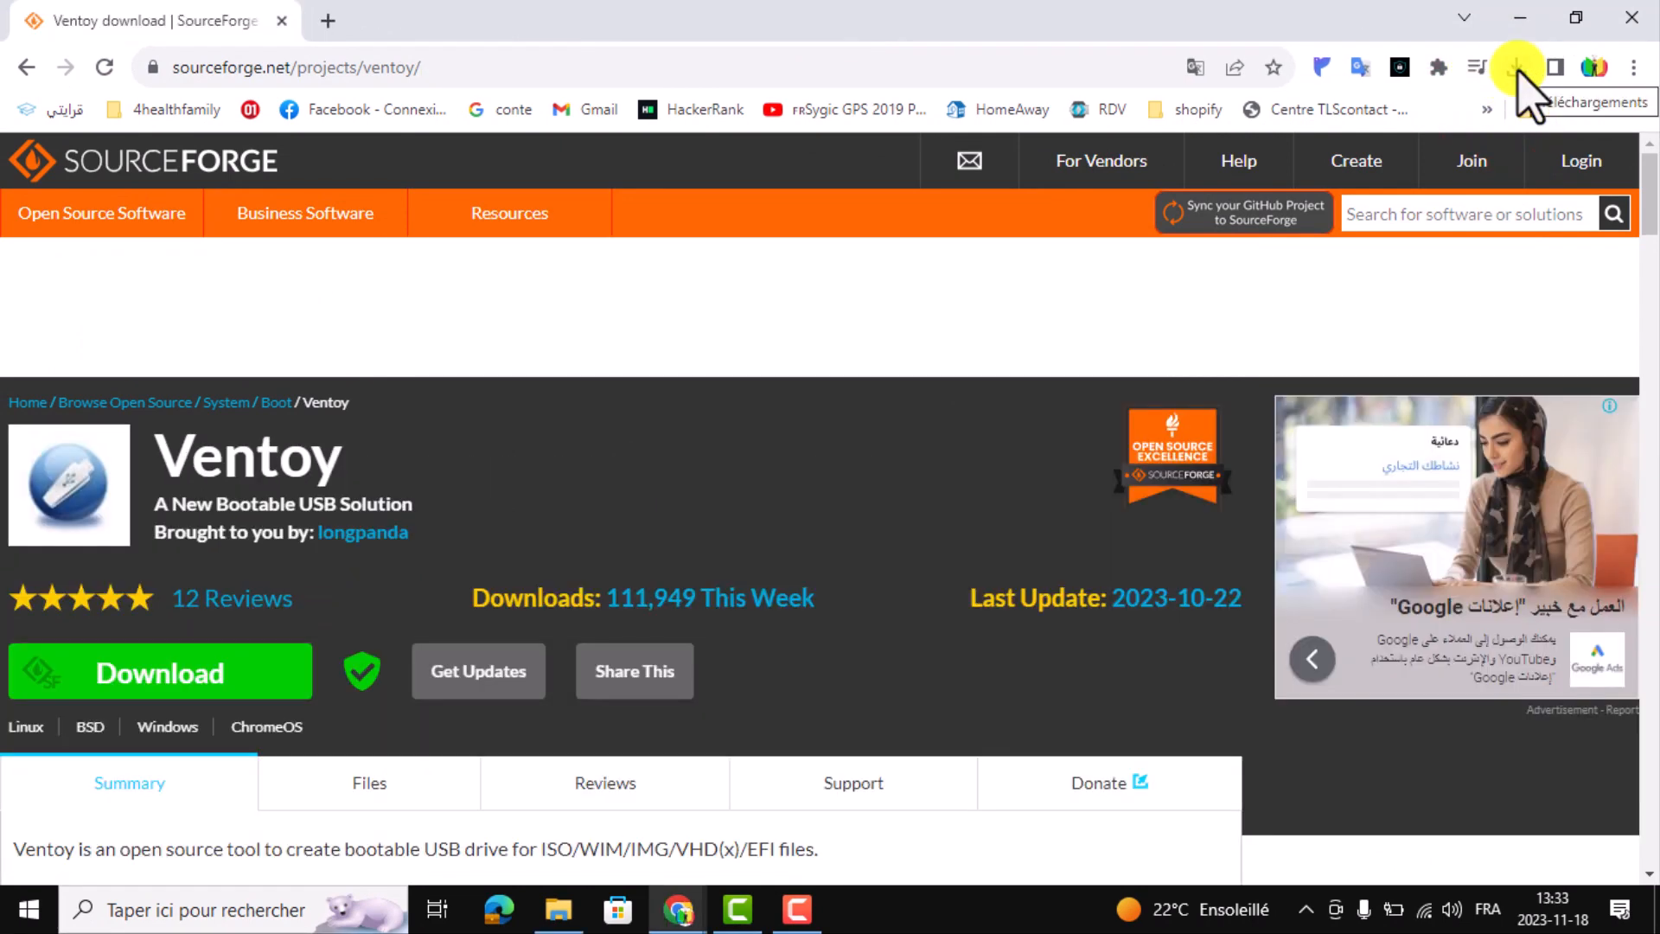
- Switch to the Téléchargements folder in File Explorer and extract the ventoy-1.0.96-windows archive into a folder of the same name
left_click(1521, 19)
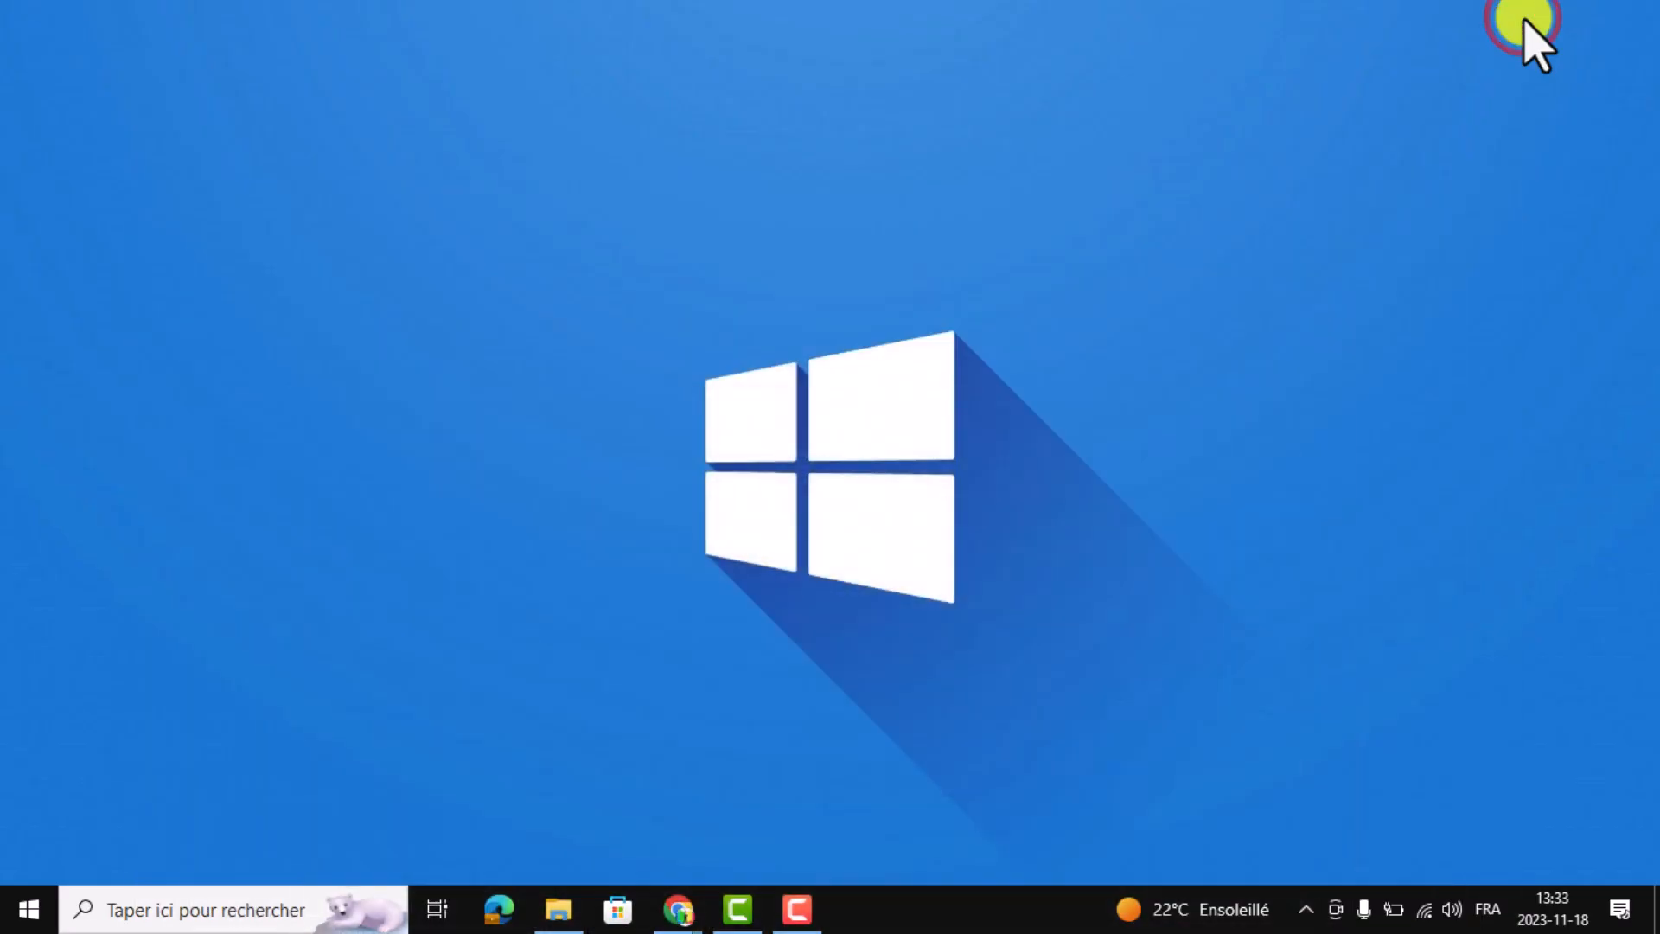
left_click(558, 908)
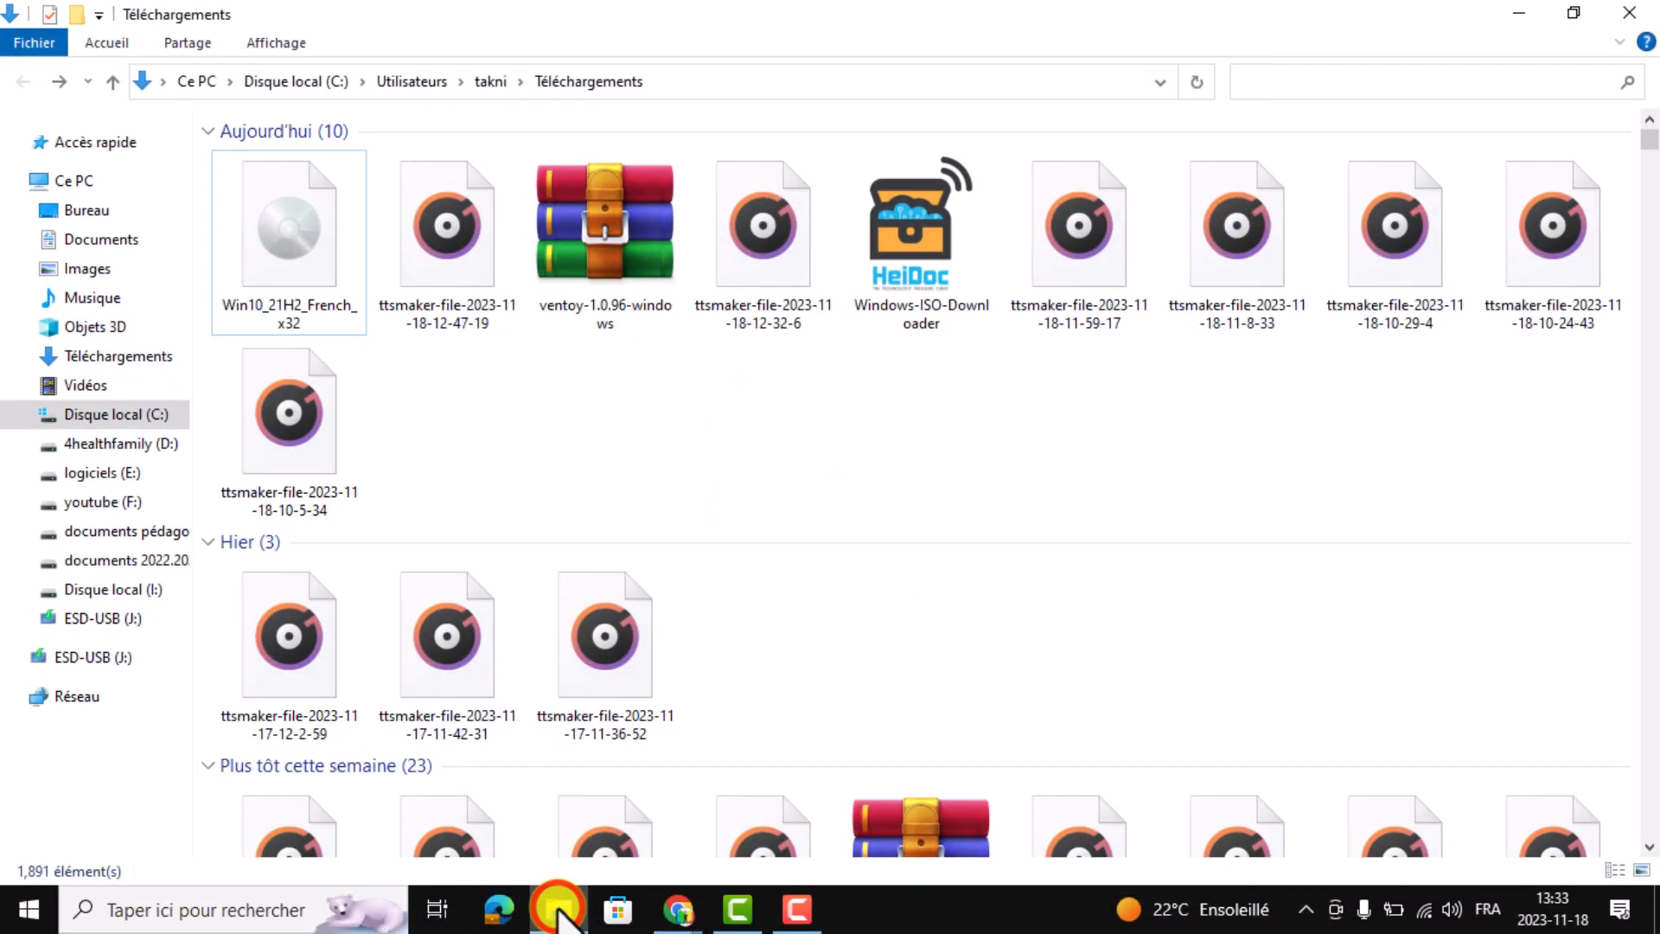
left_click(616, 197)
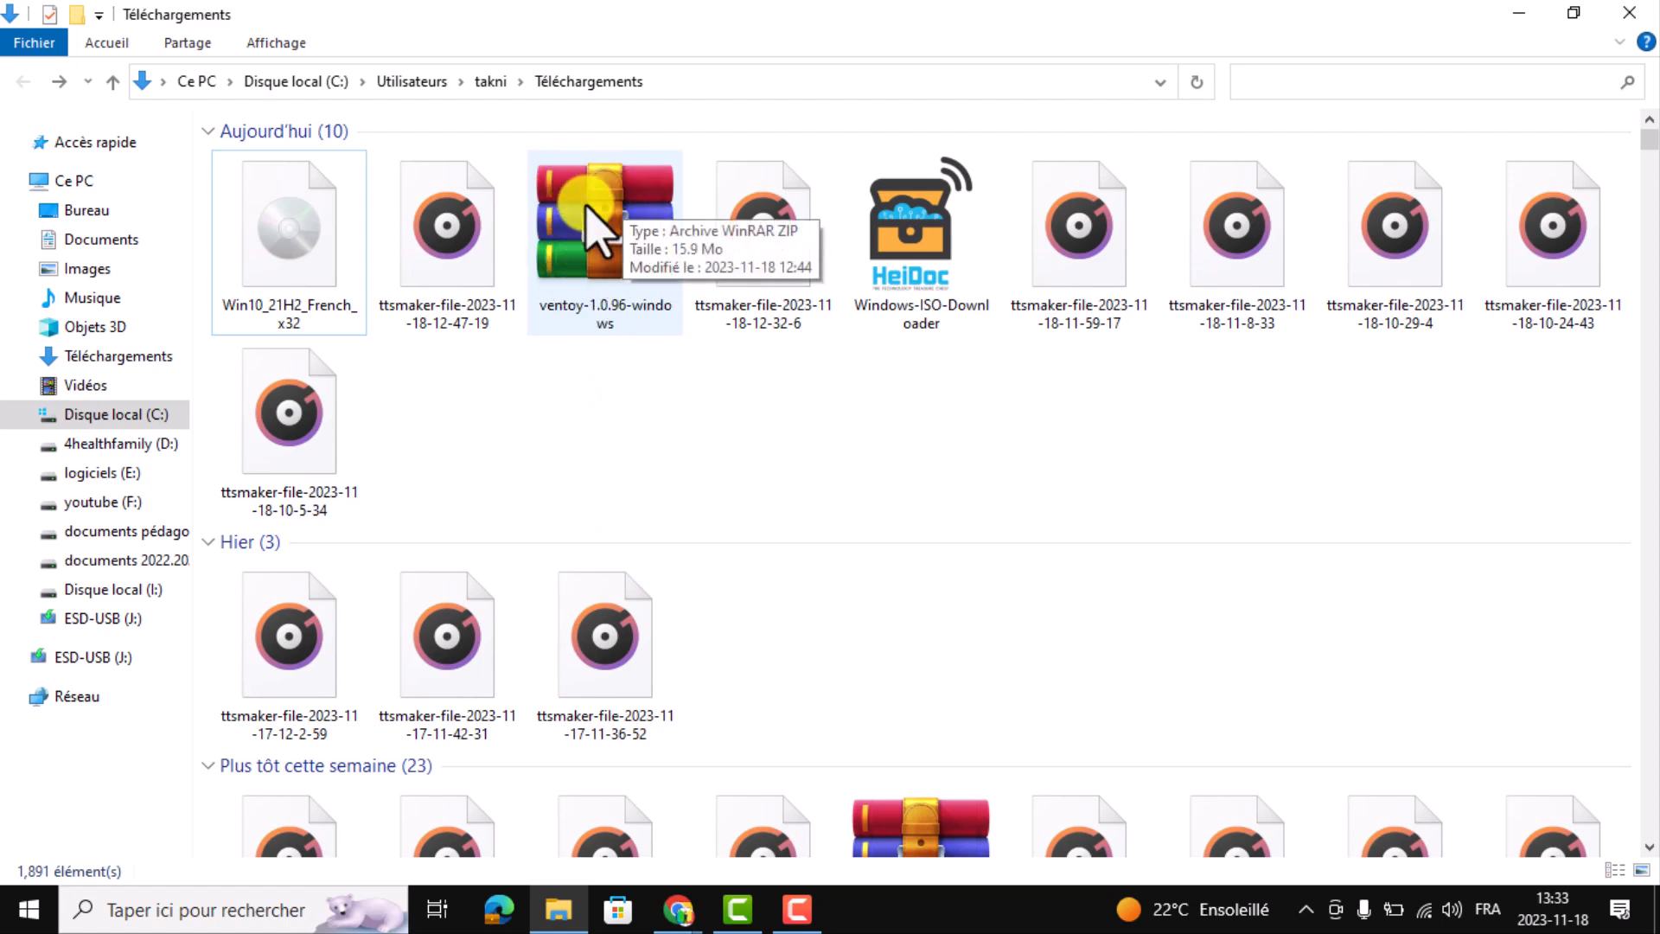
right_click(598, 226)
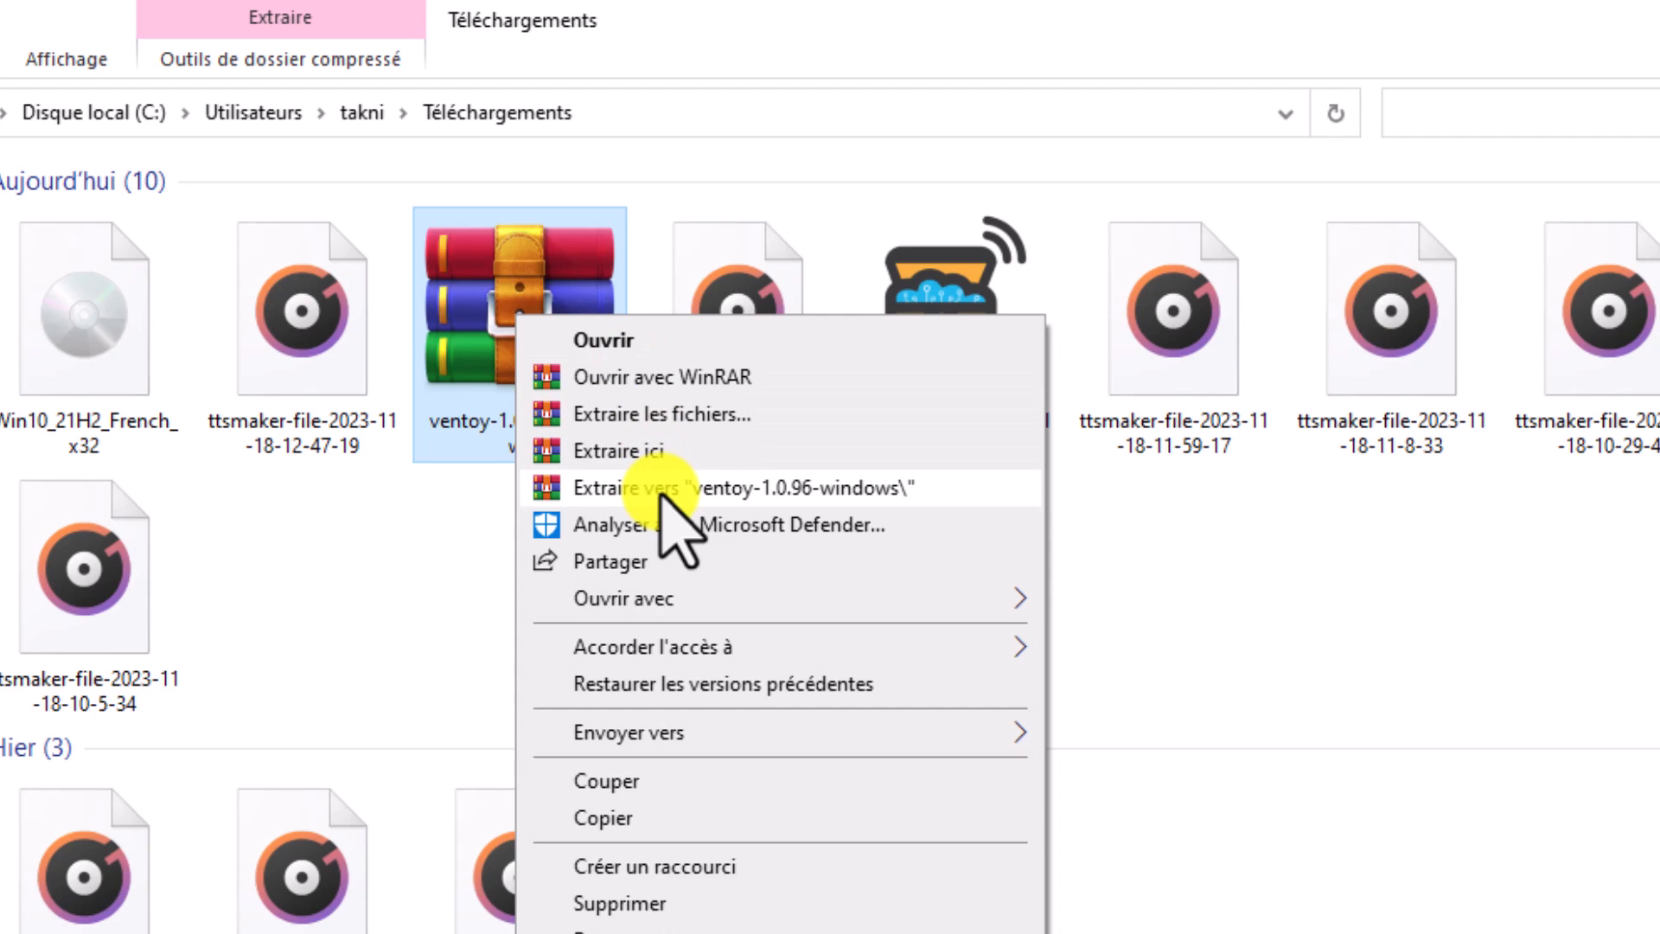
left_click(661, 490)
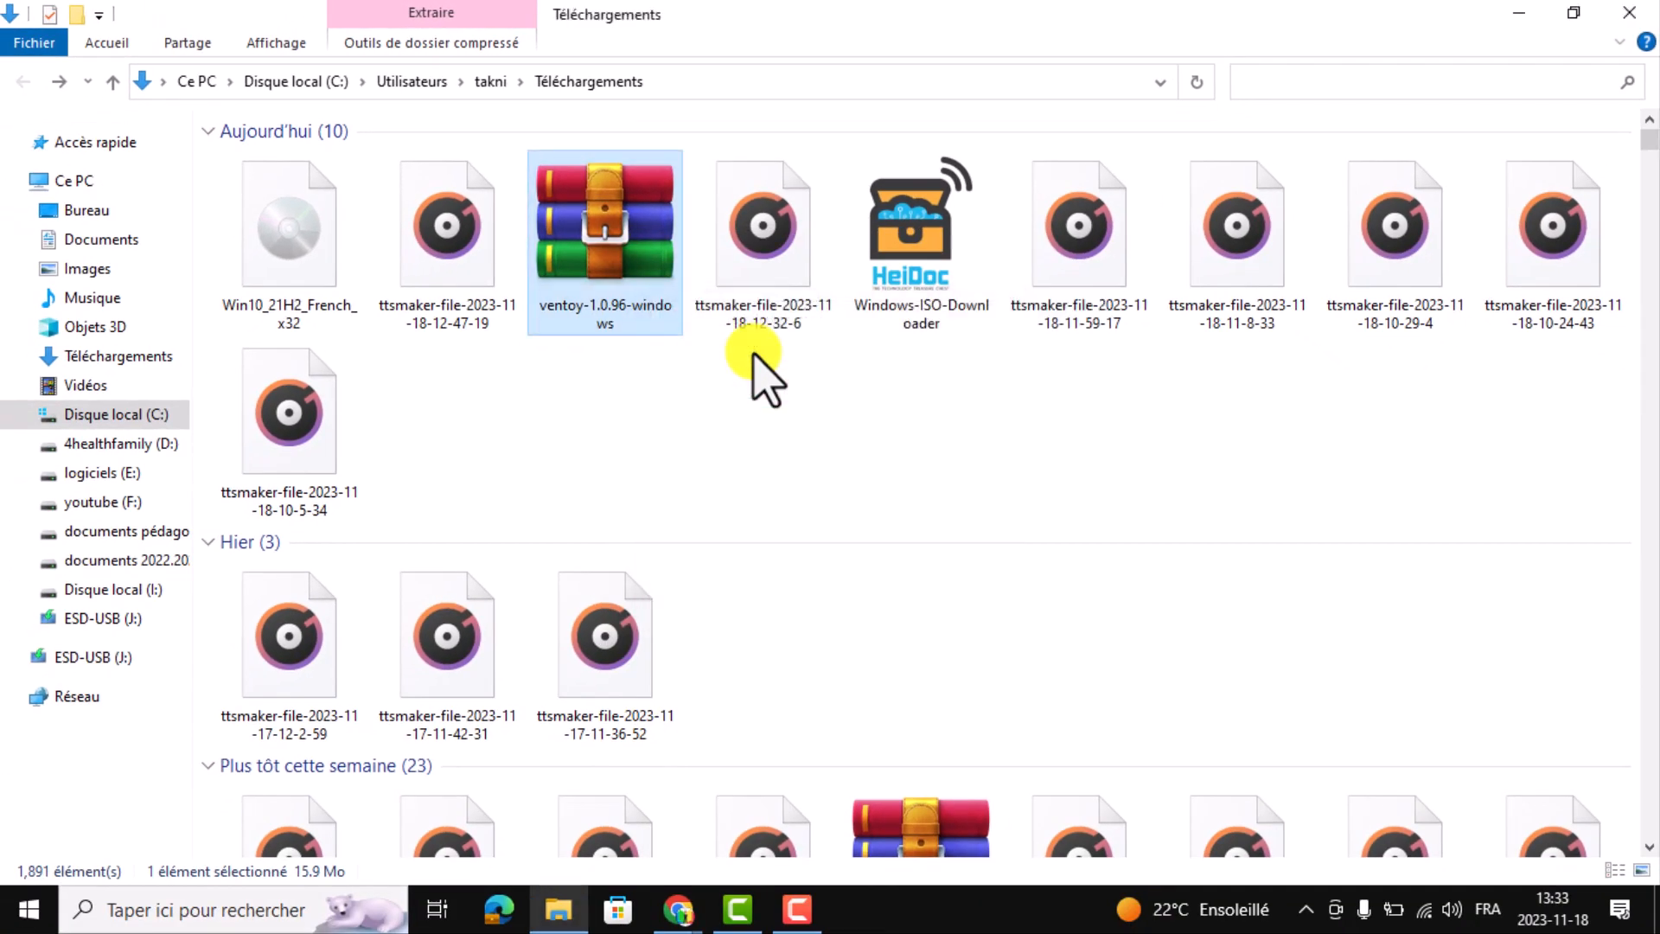
left_click(750, 398)
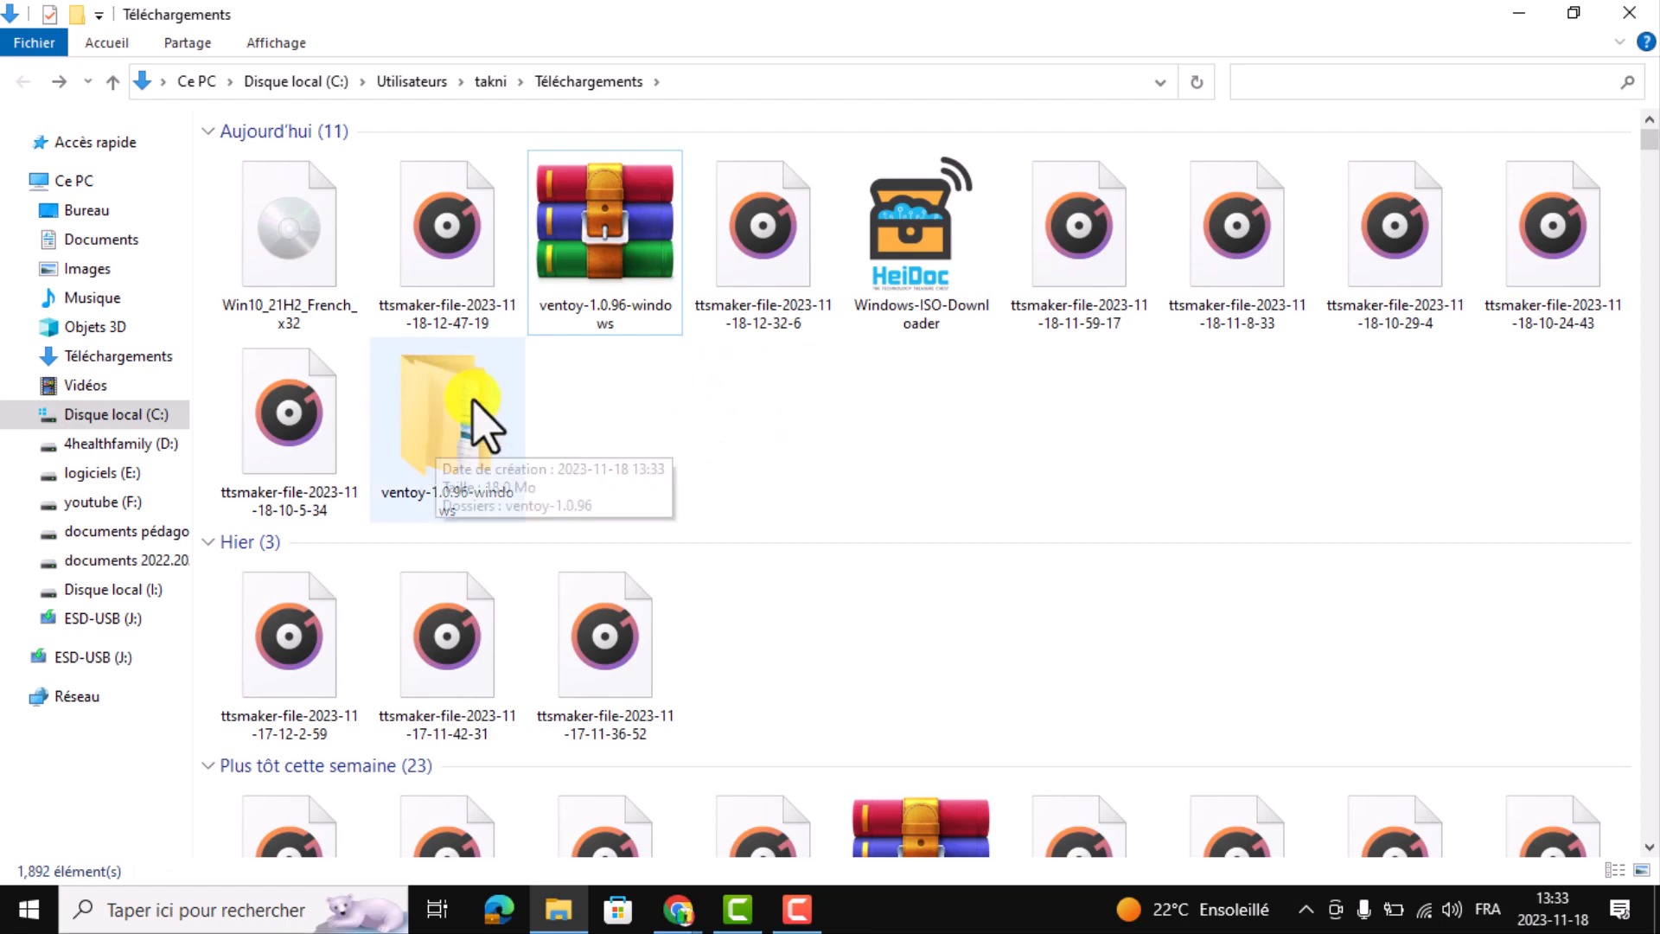
- Launch Ventoy2Disk from the extracted ventoy-1.0.96 folder, closing the folder window behind it
double_click(453, 417)
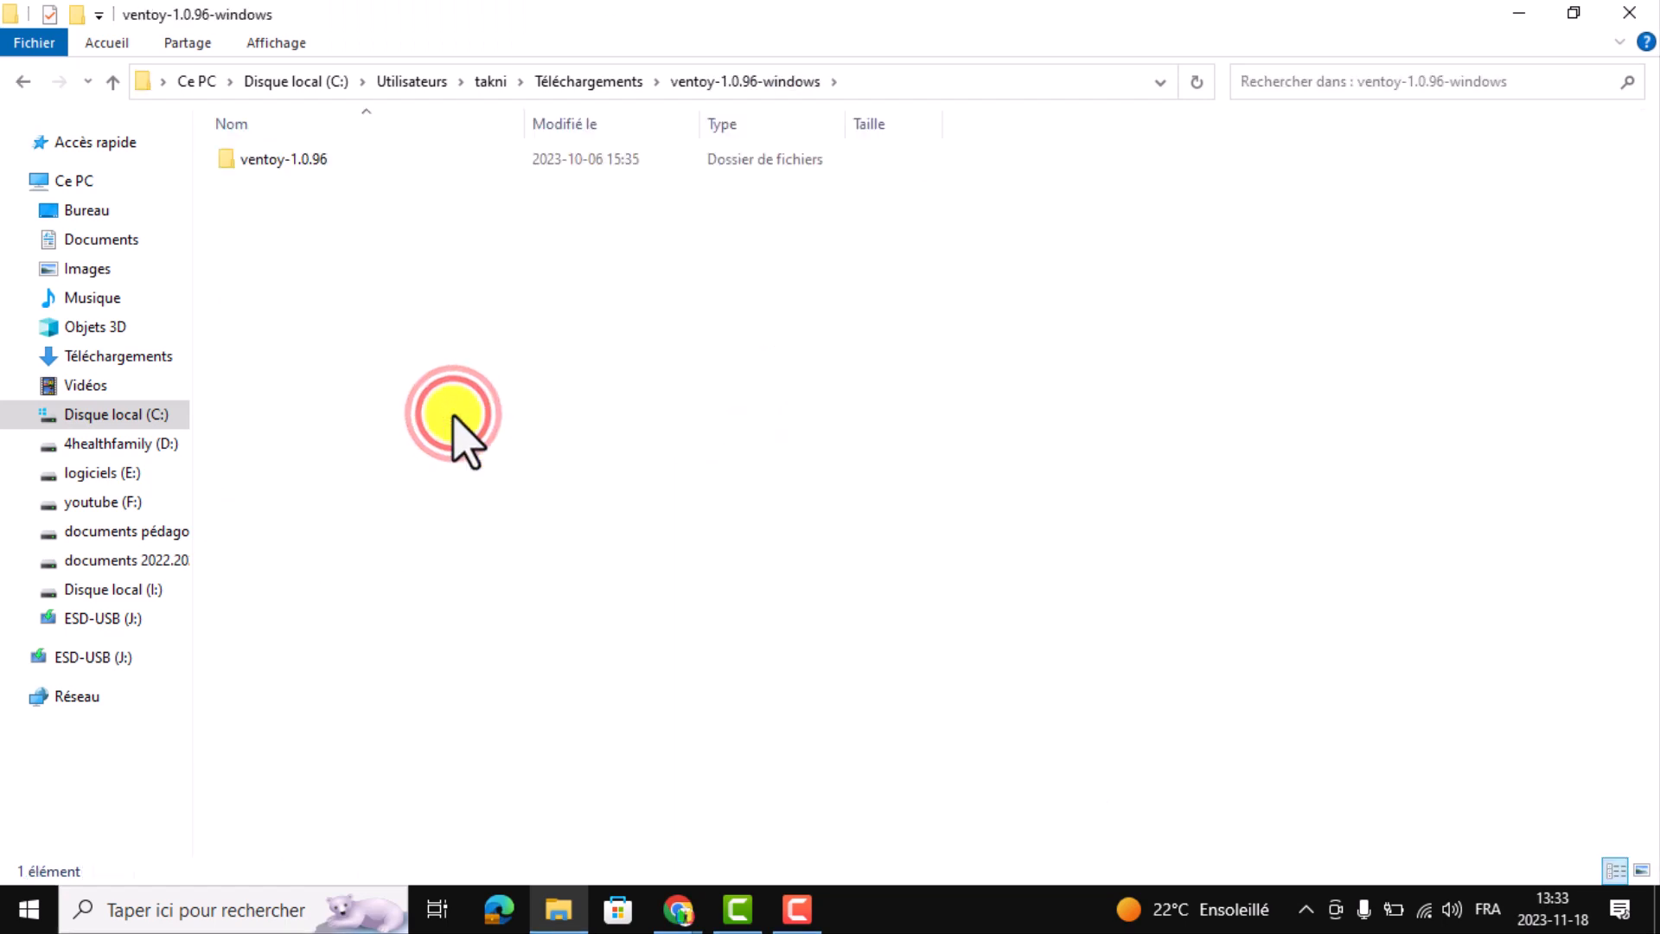
double_click(317, 161)
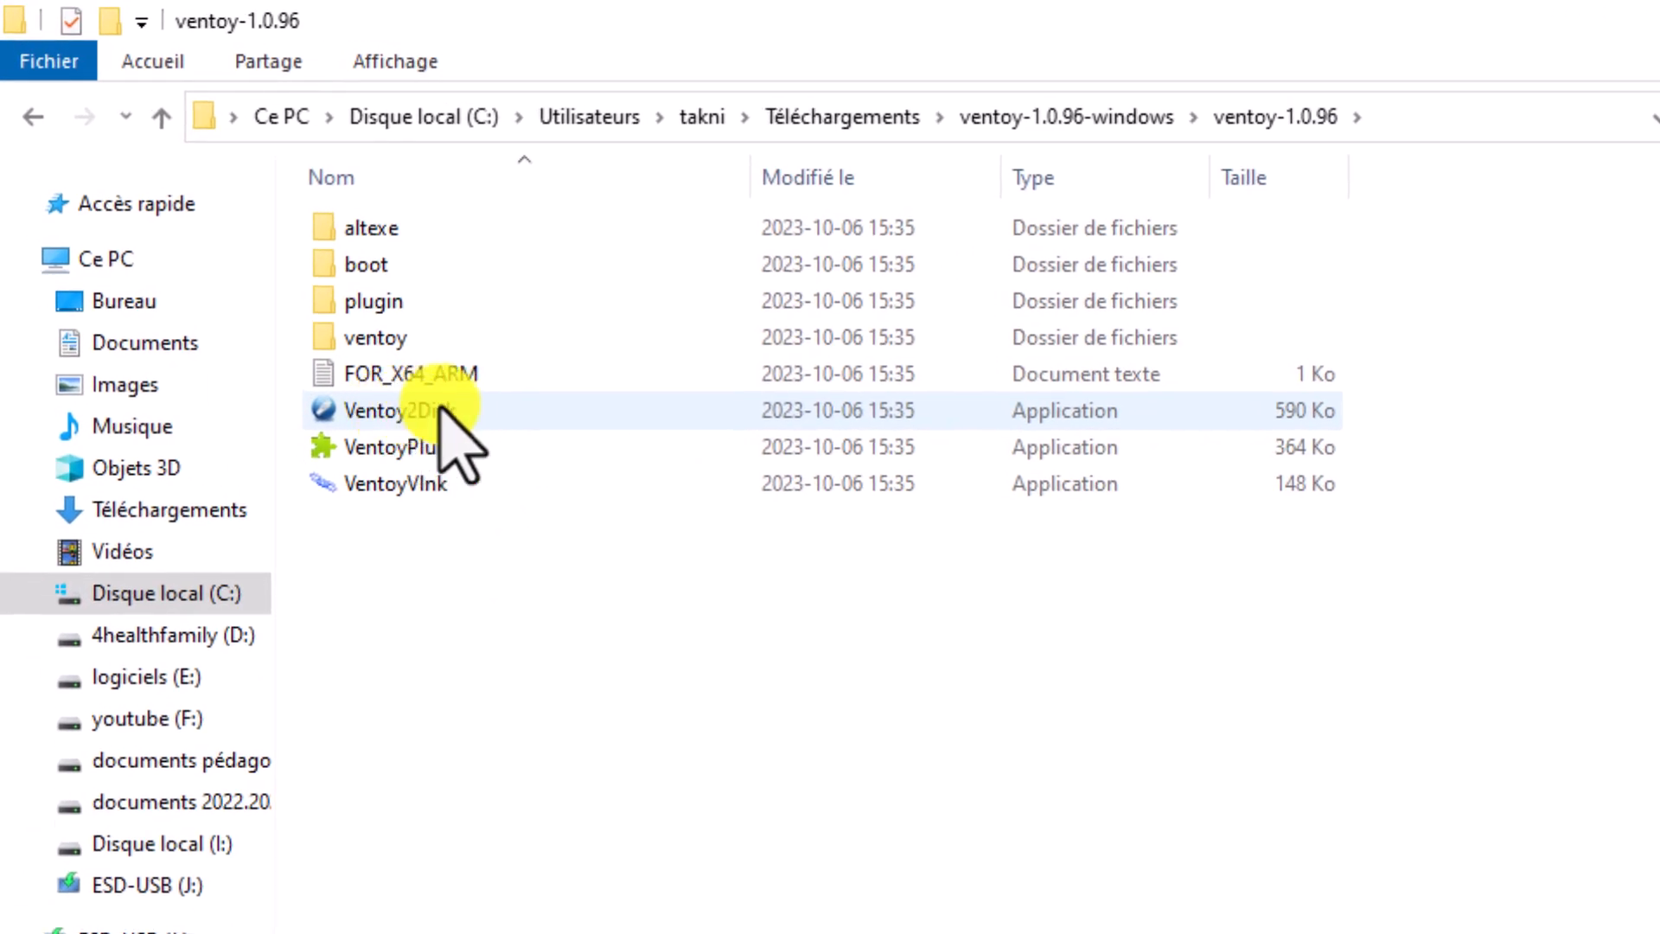
double_click(415, 411)
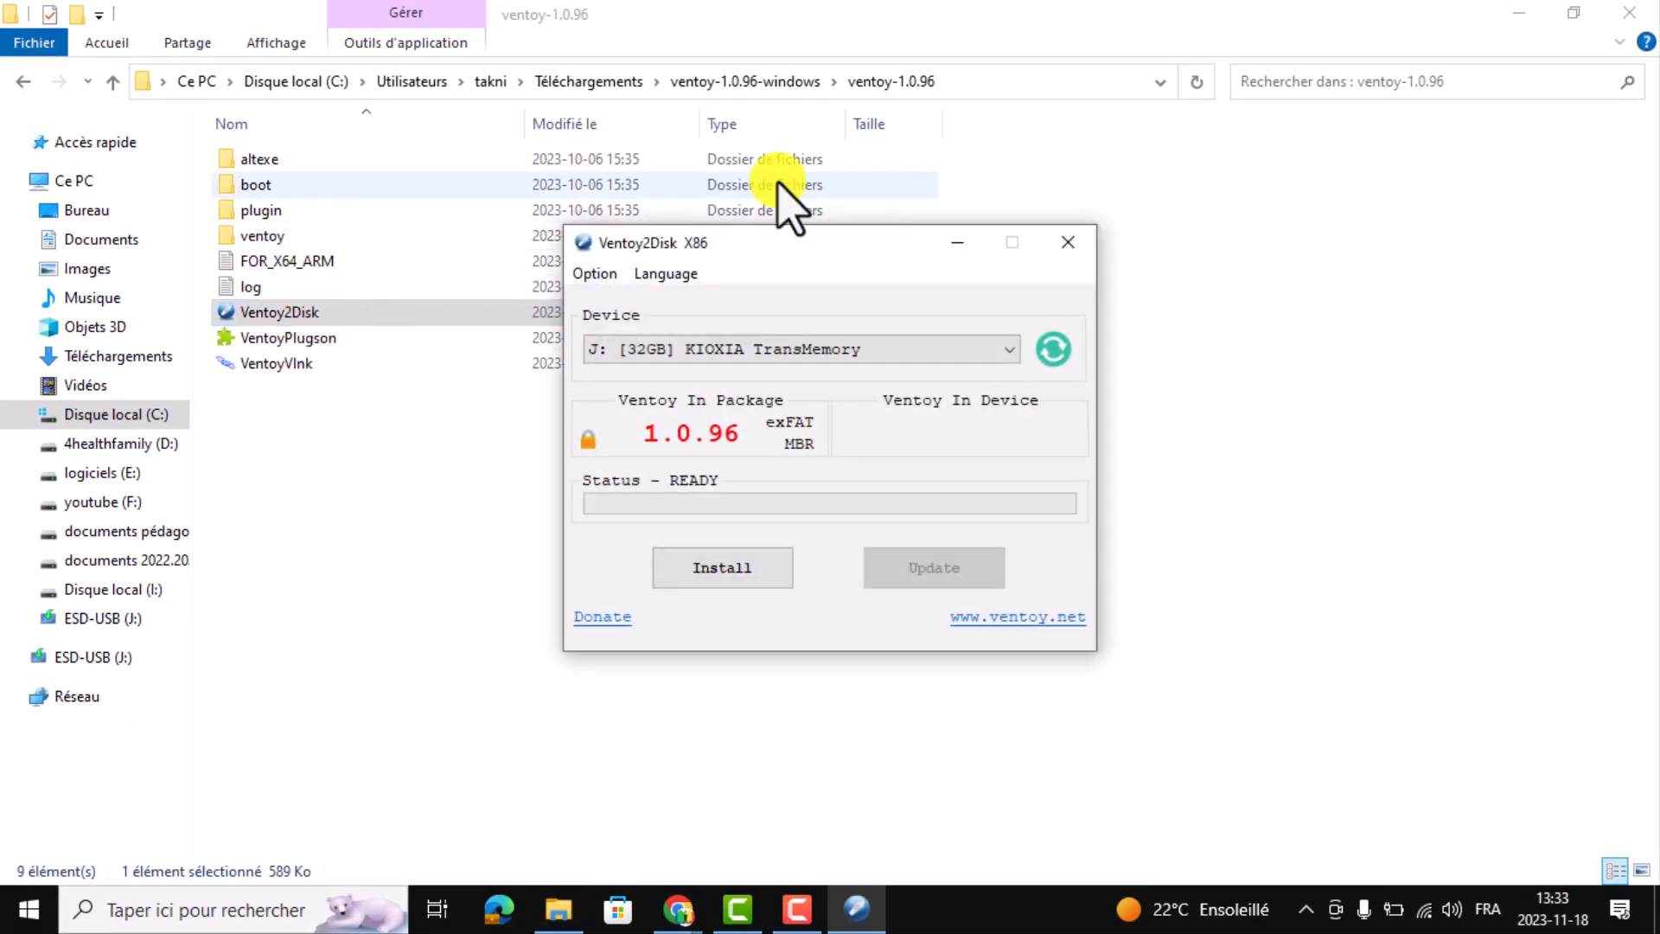
left_click(1631, 12)
left_click_drag(825, 250, 819, 208)
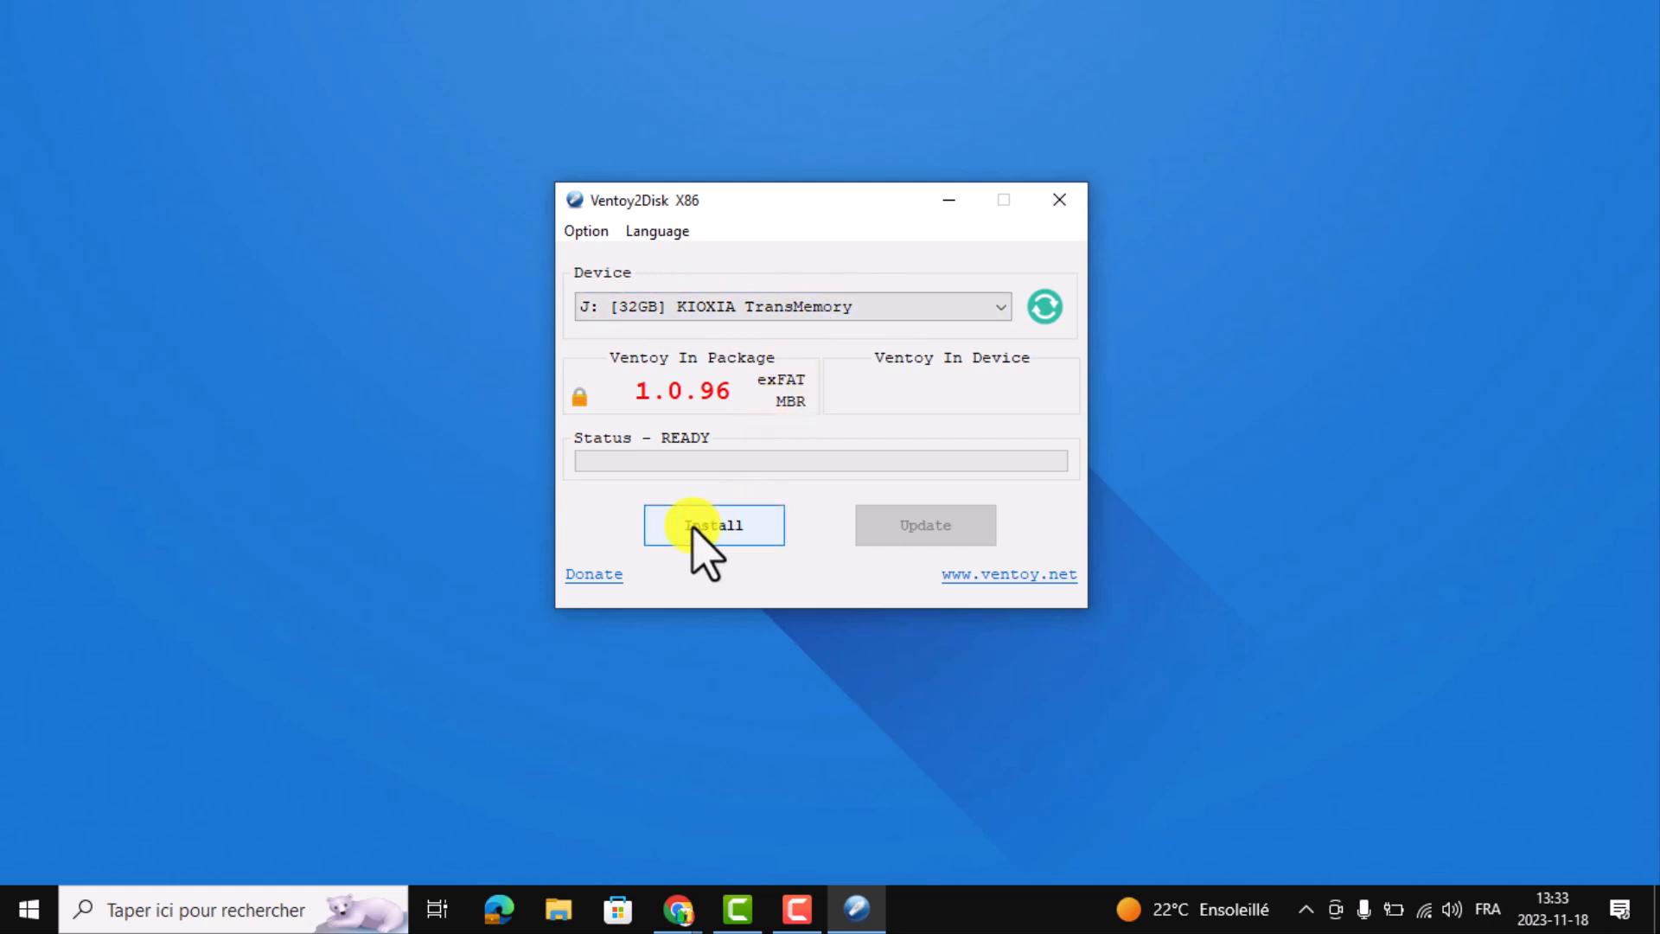
- Install Ventoy on the J: [32GB] KIOXIA TransMemory drive, accepting both formatting warnings
left_click(716, 529)
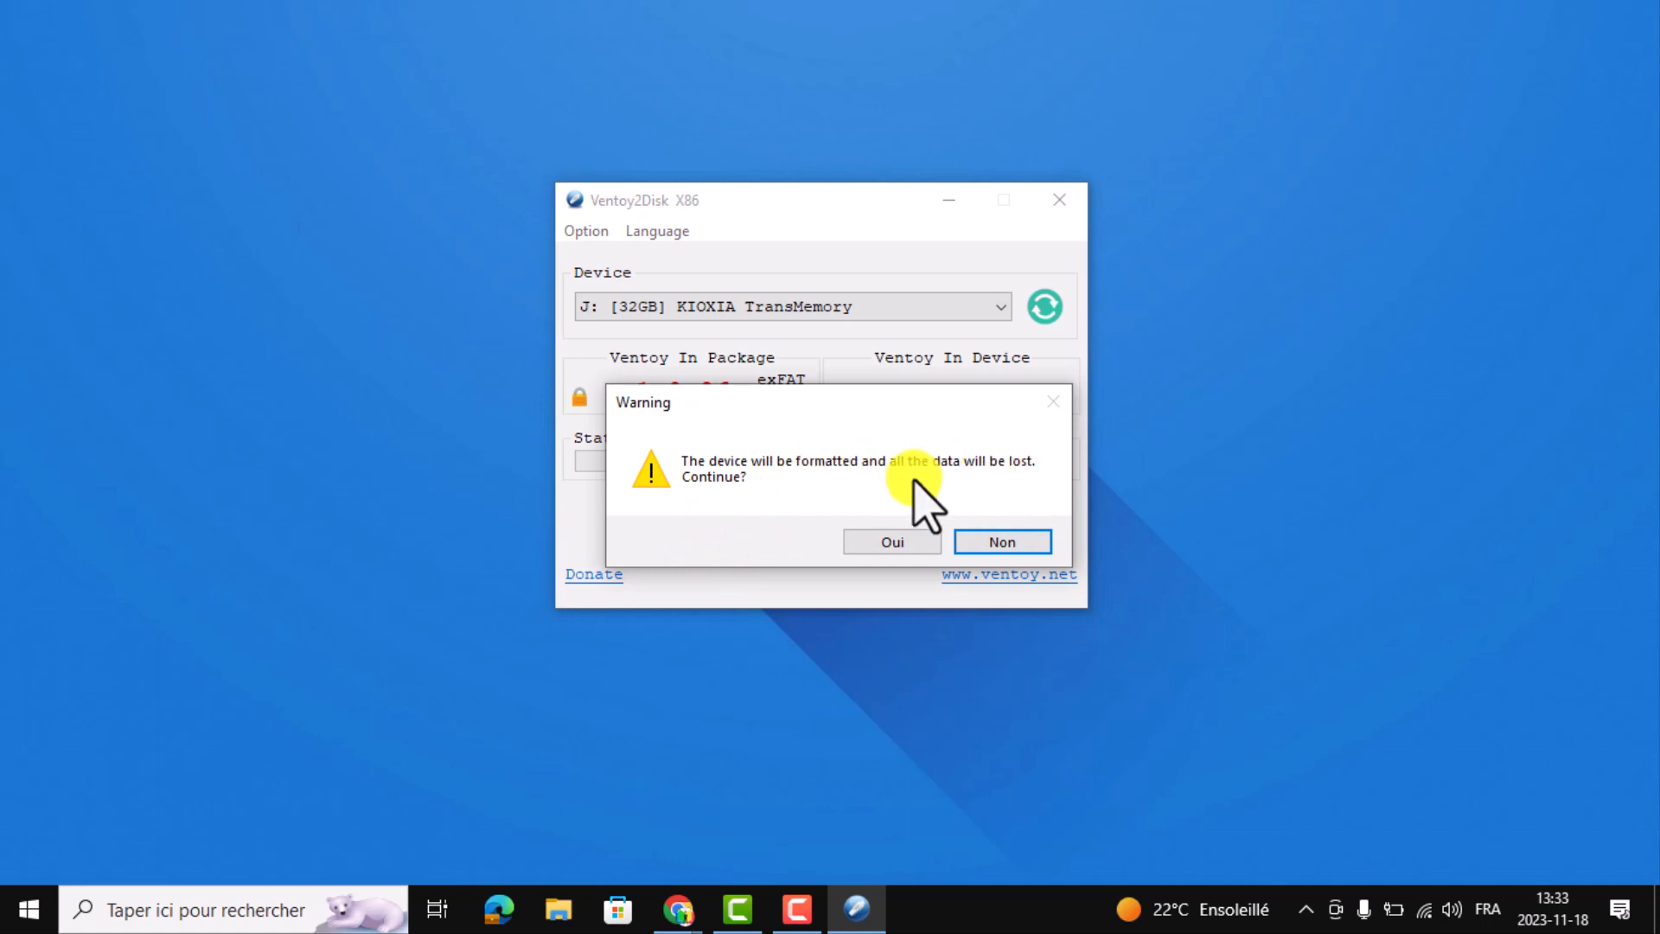
left_click(887, 541)
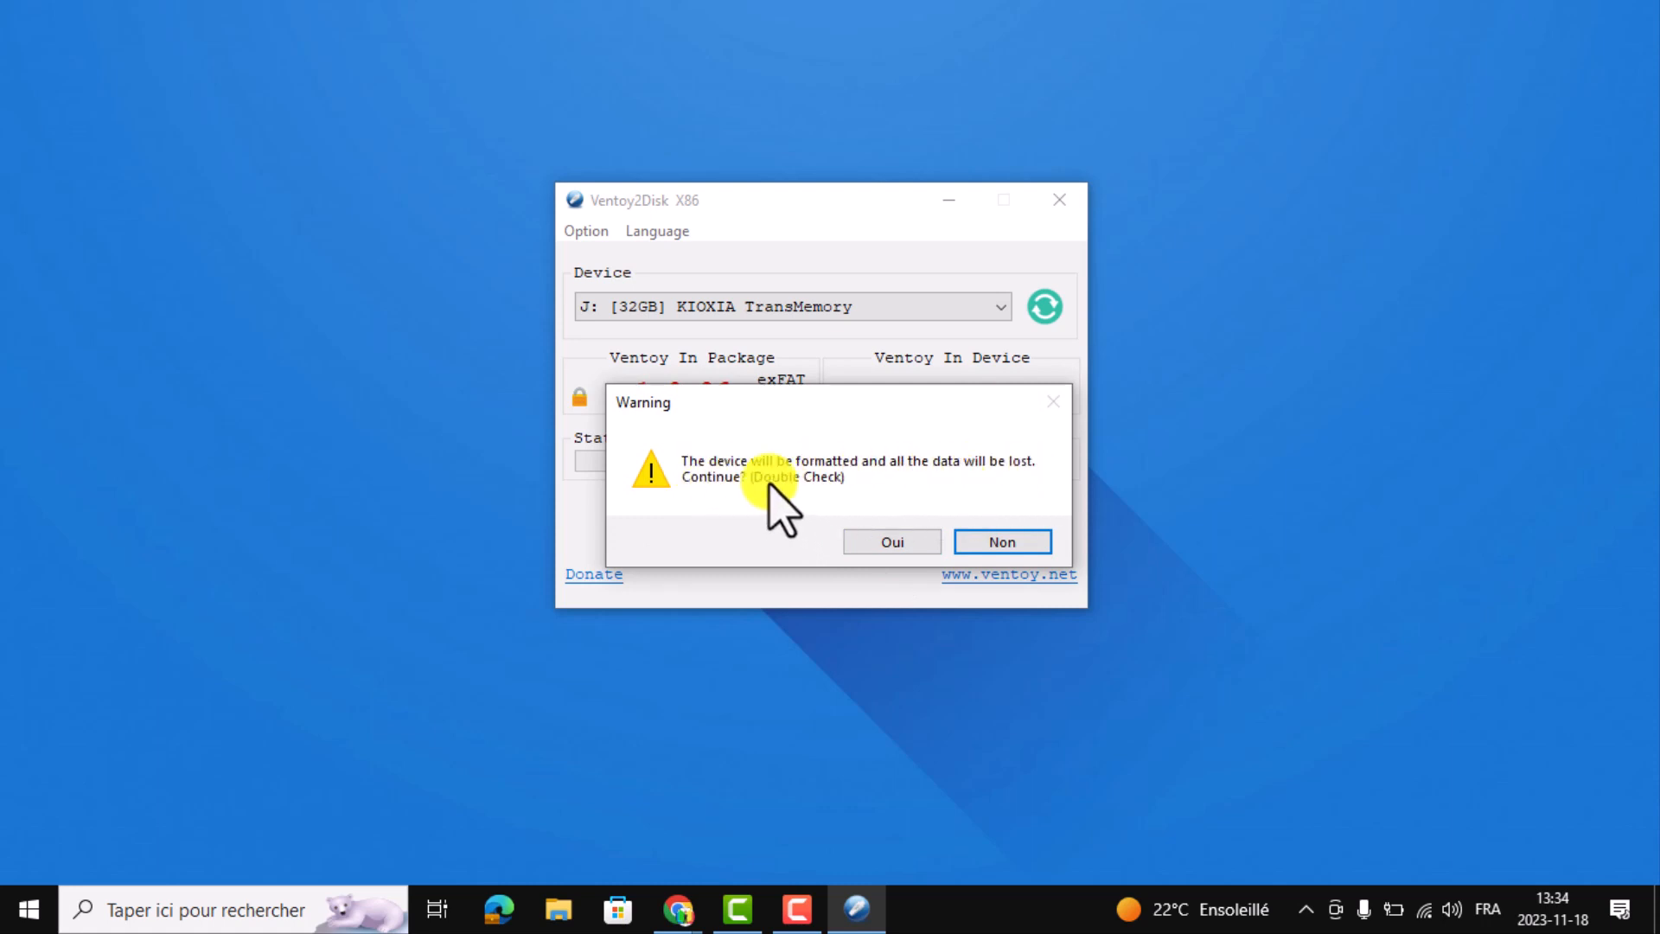
left_click(882, 540)
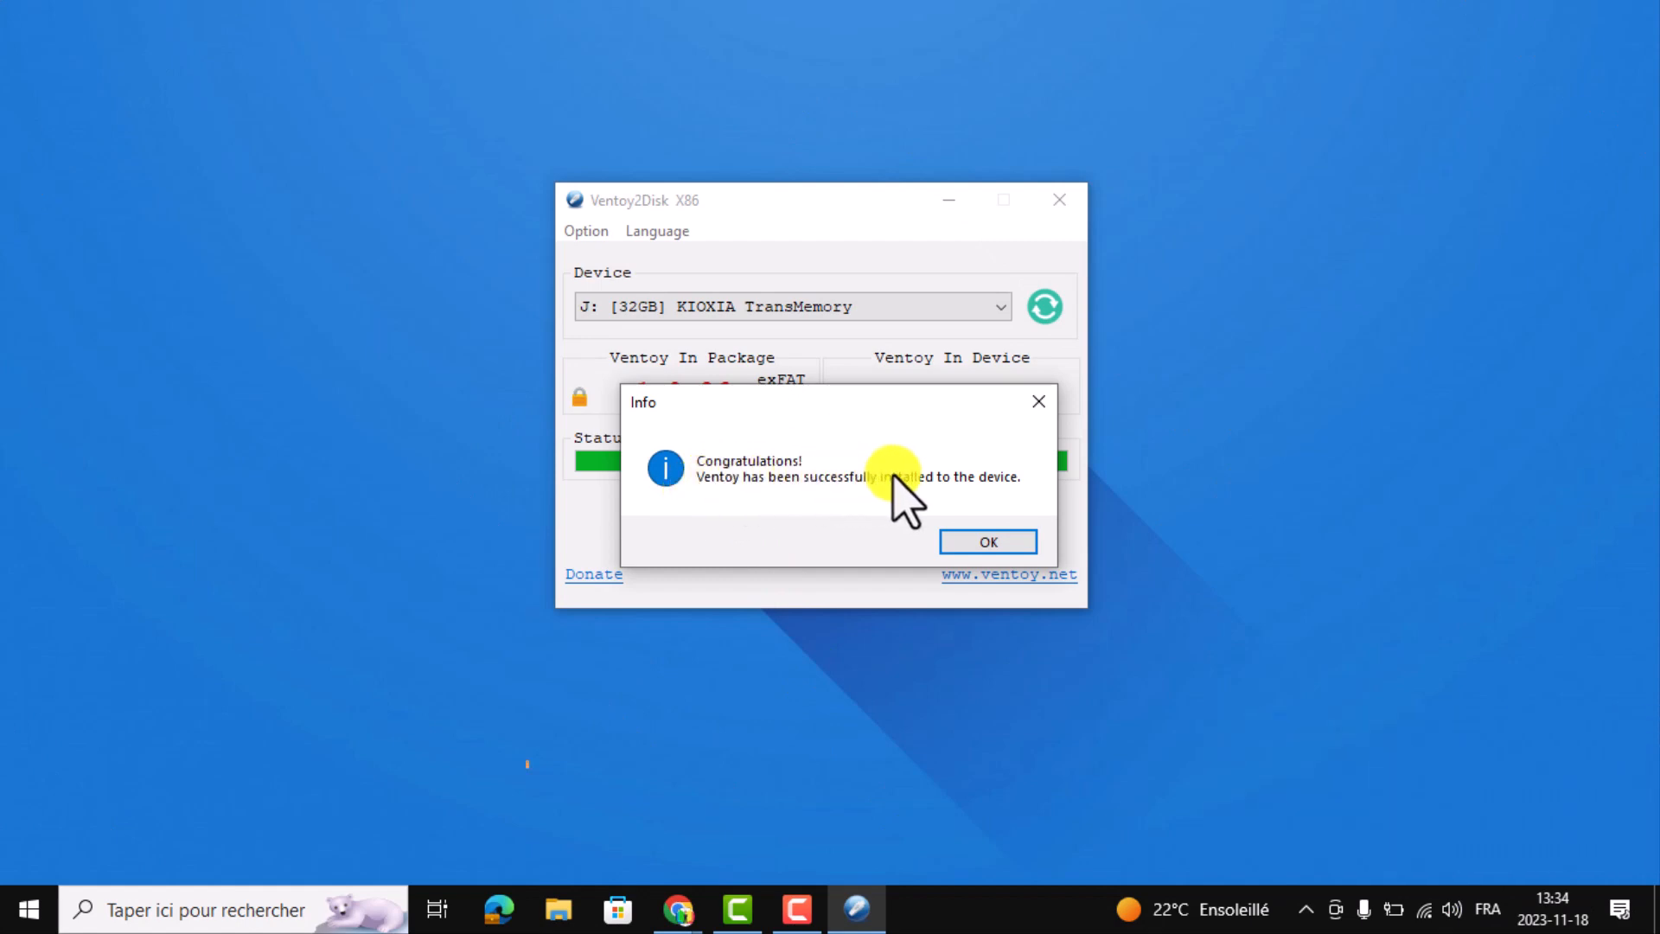
left_click(986, 543)
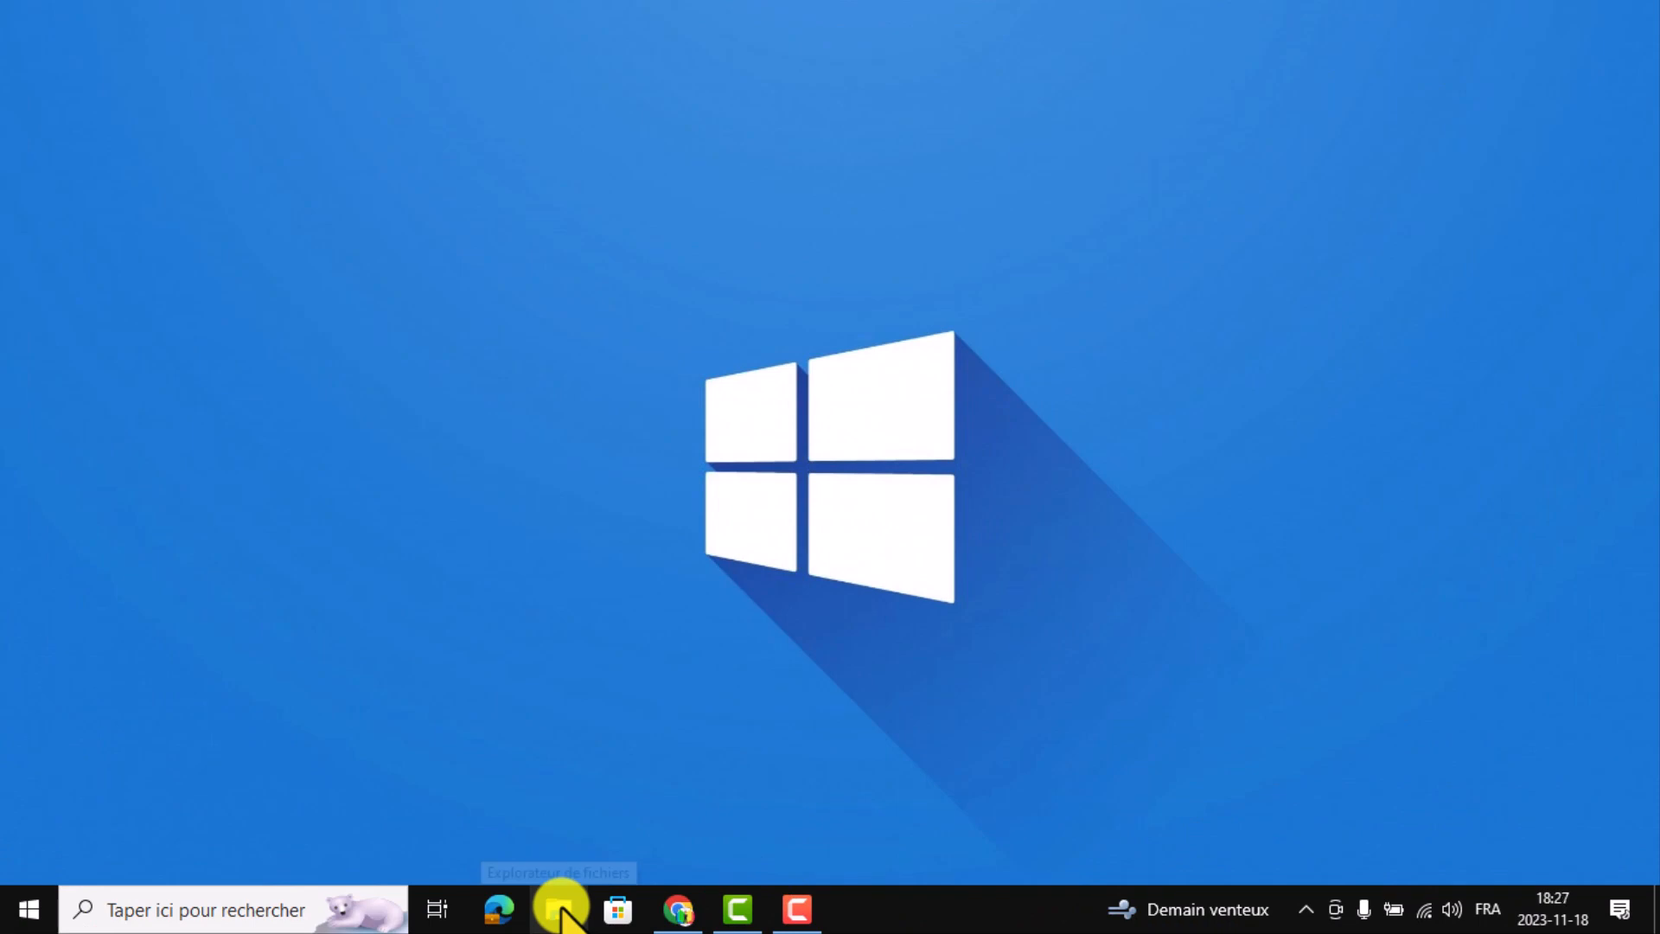
- Open the Ventoy (J:) drive in File Explorer and minimize its window
left_click(560, 910)
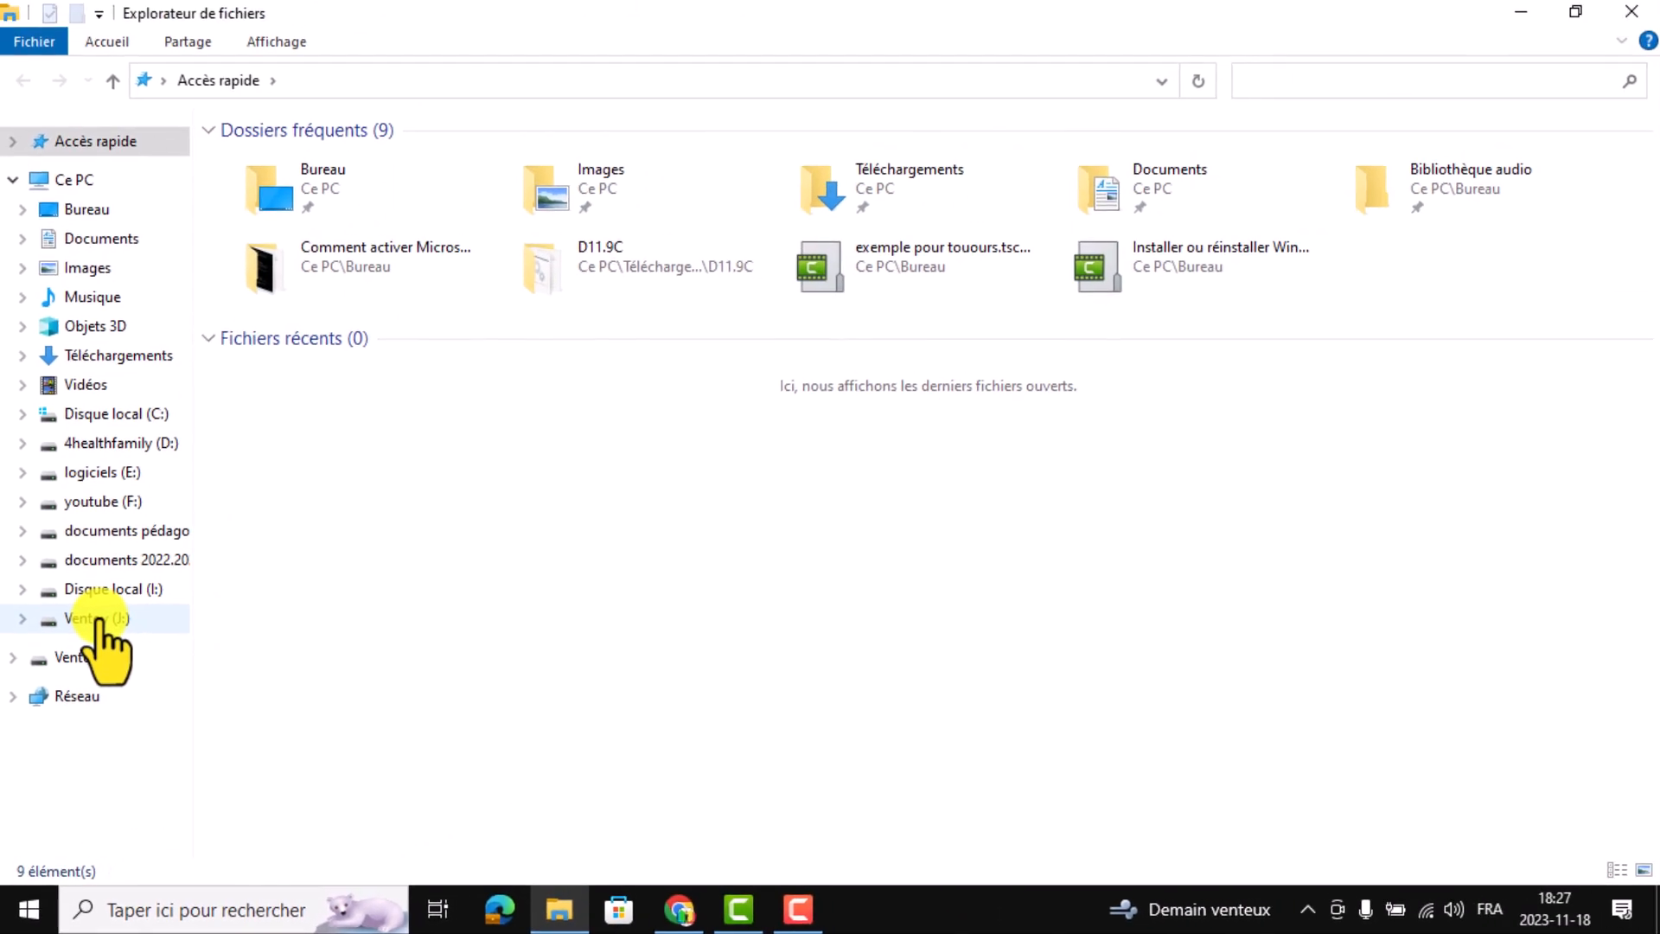
left_click(98, 618)
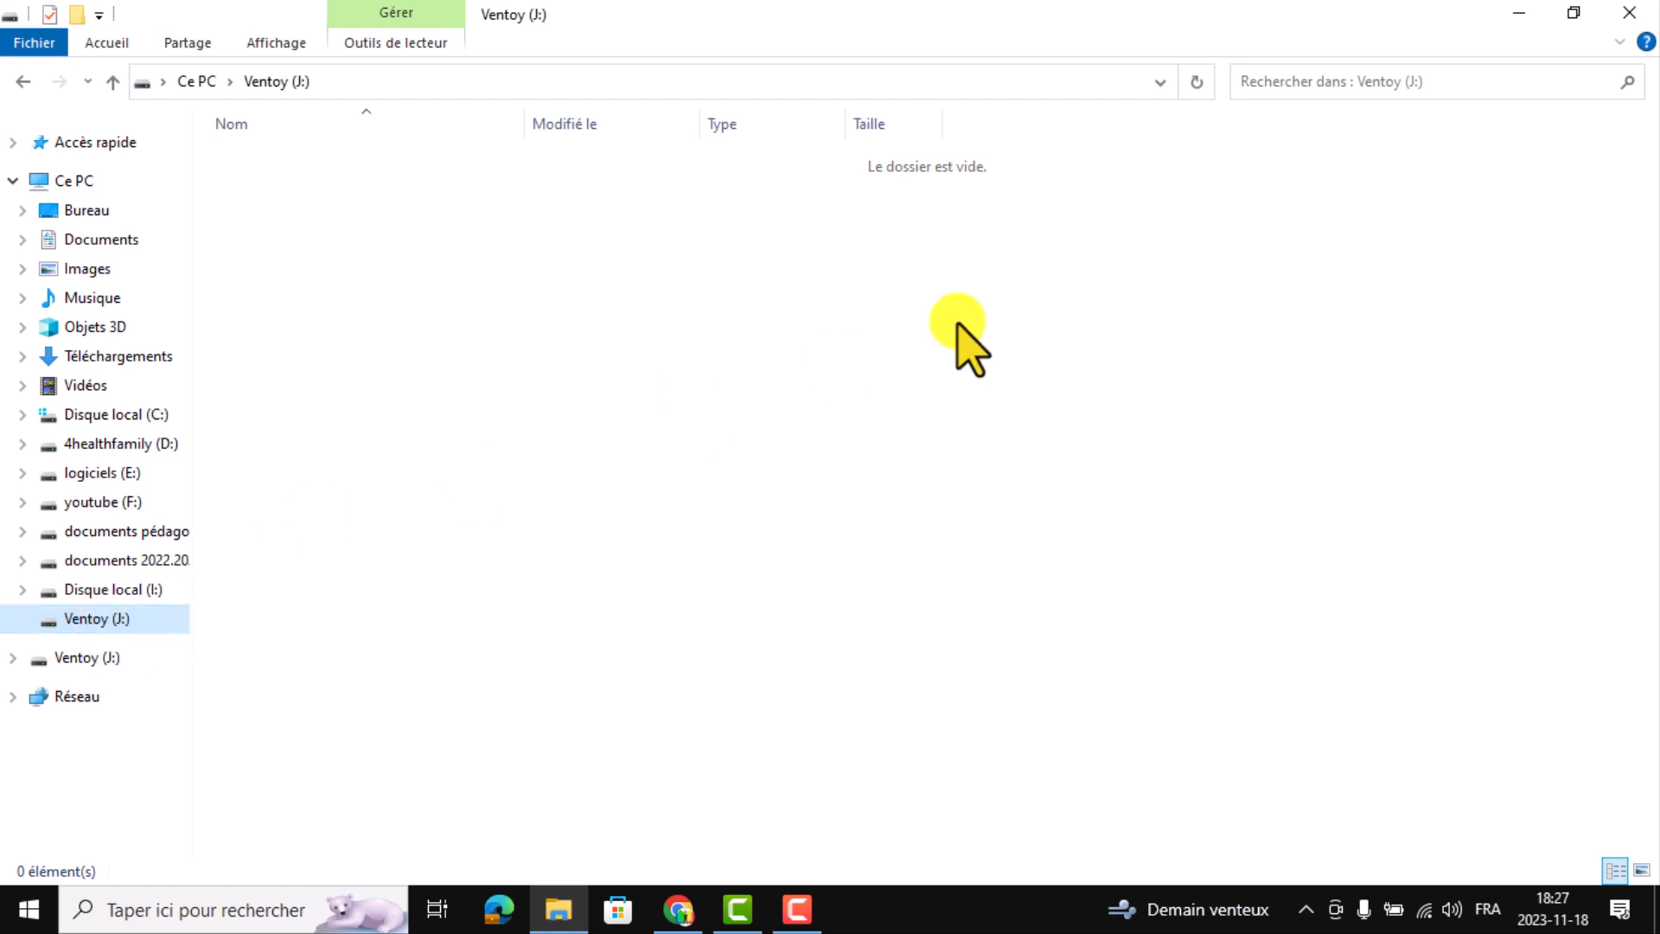
left_click(1520, 12)
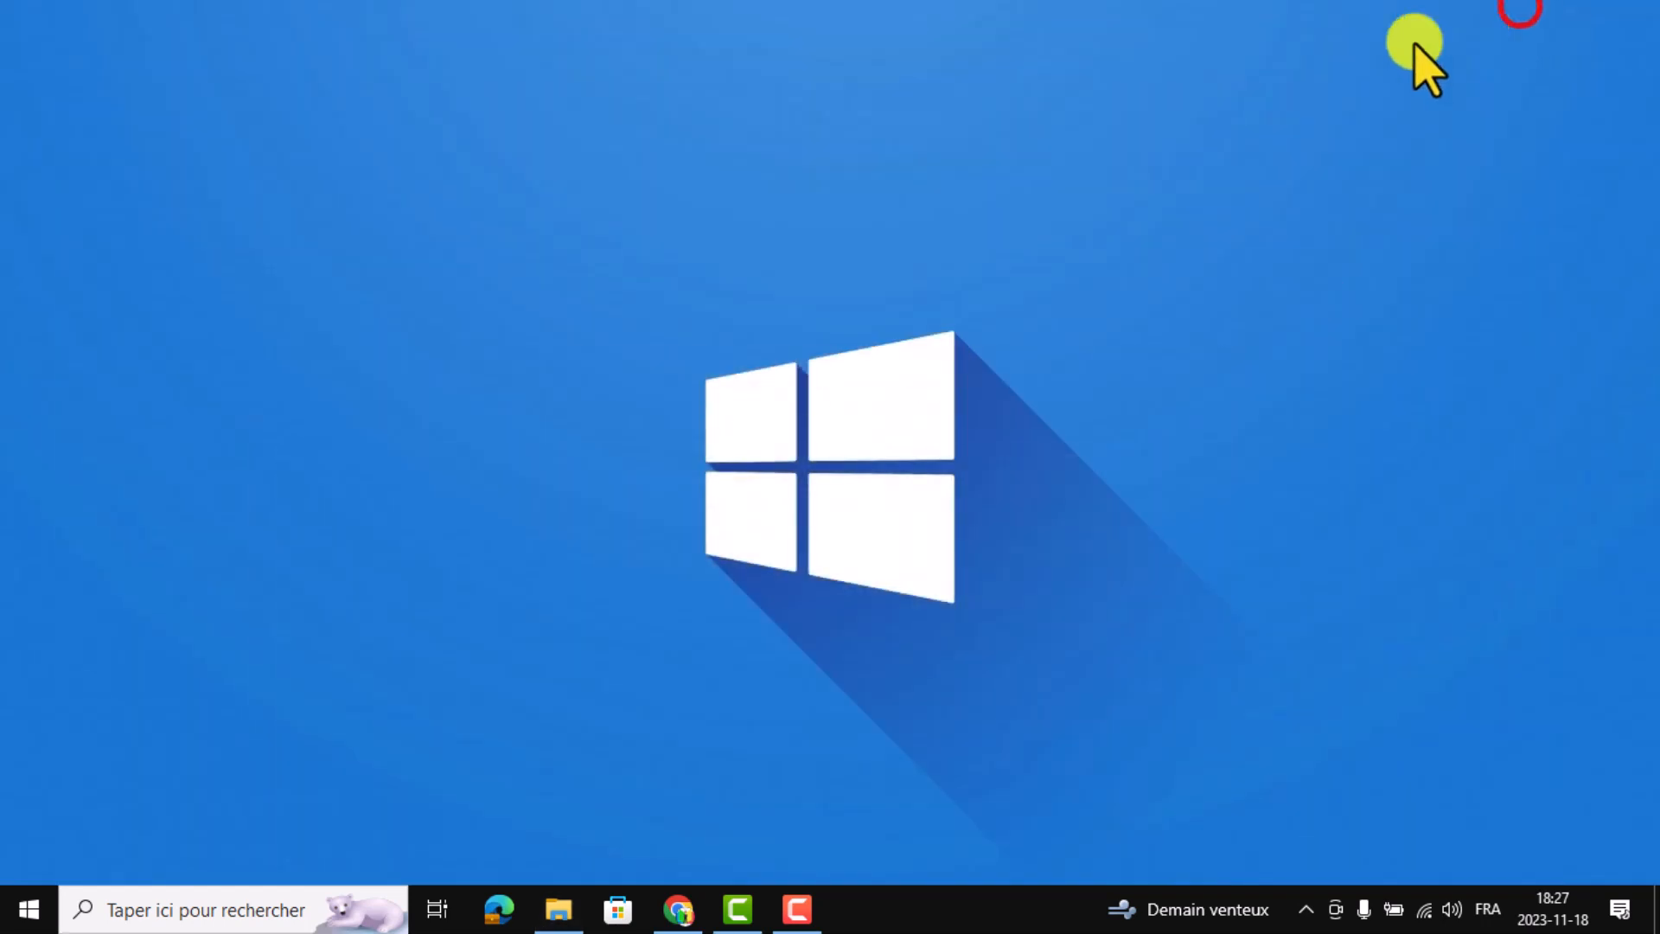
- Find Ce PC through Windows search, copy the Win10_21H2_French_x32 disc image from Téléchargements, and close that window
left_click(242, 908)
type("ce")
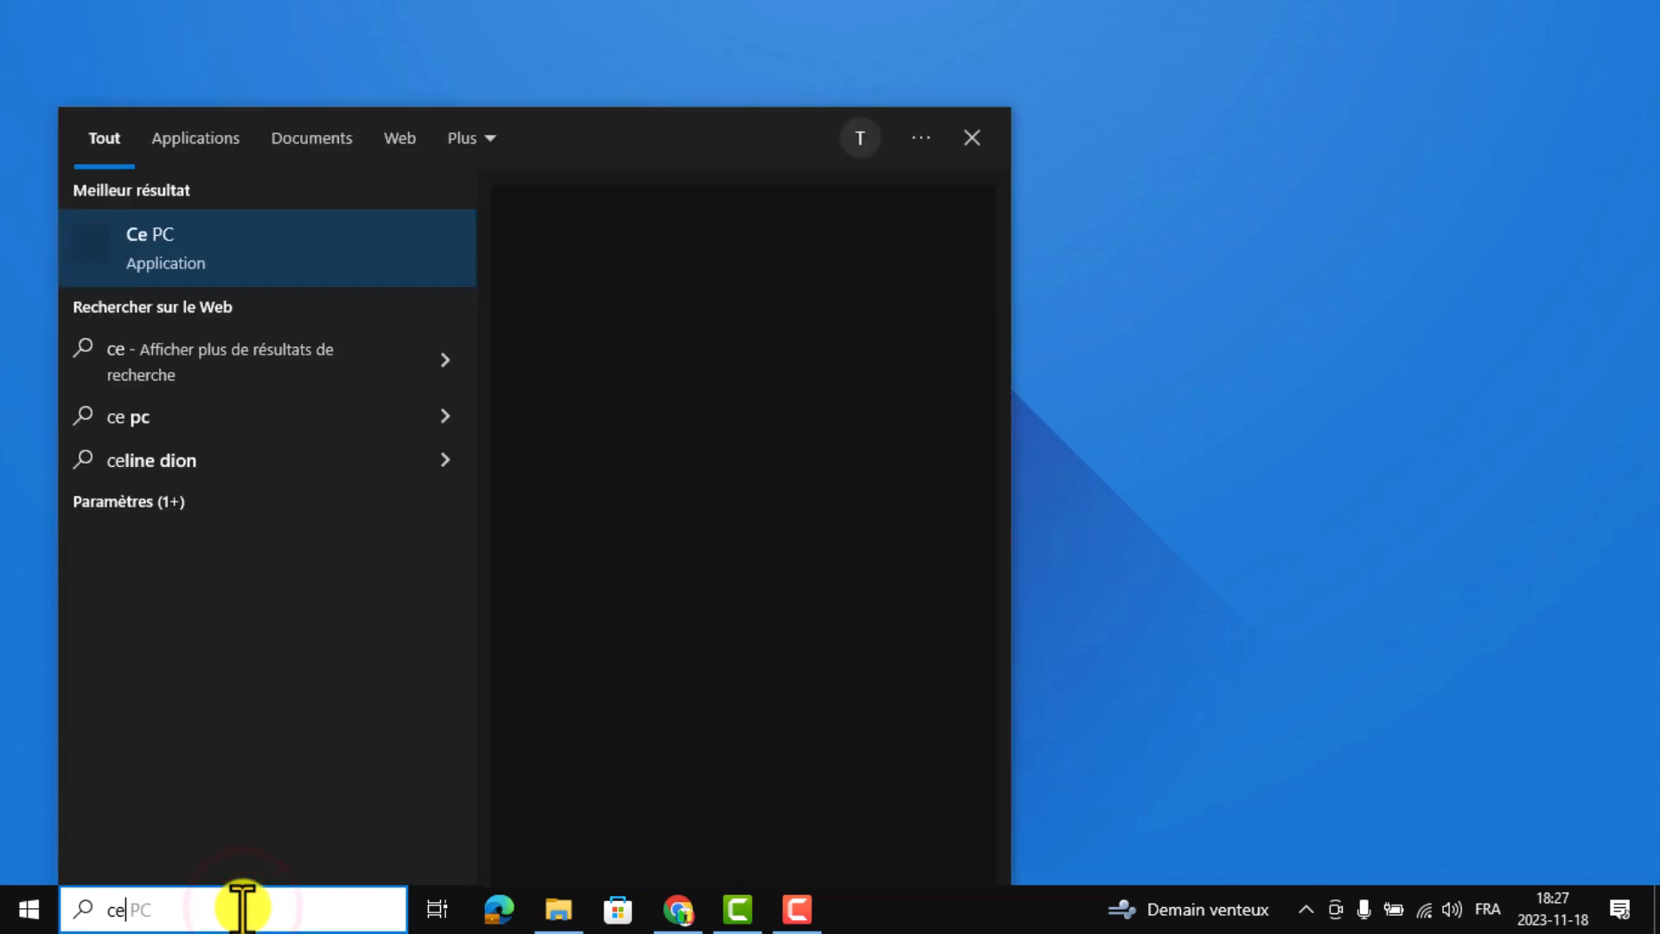
left_click(756, 331)
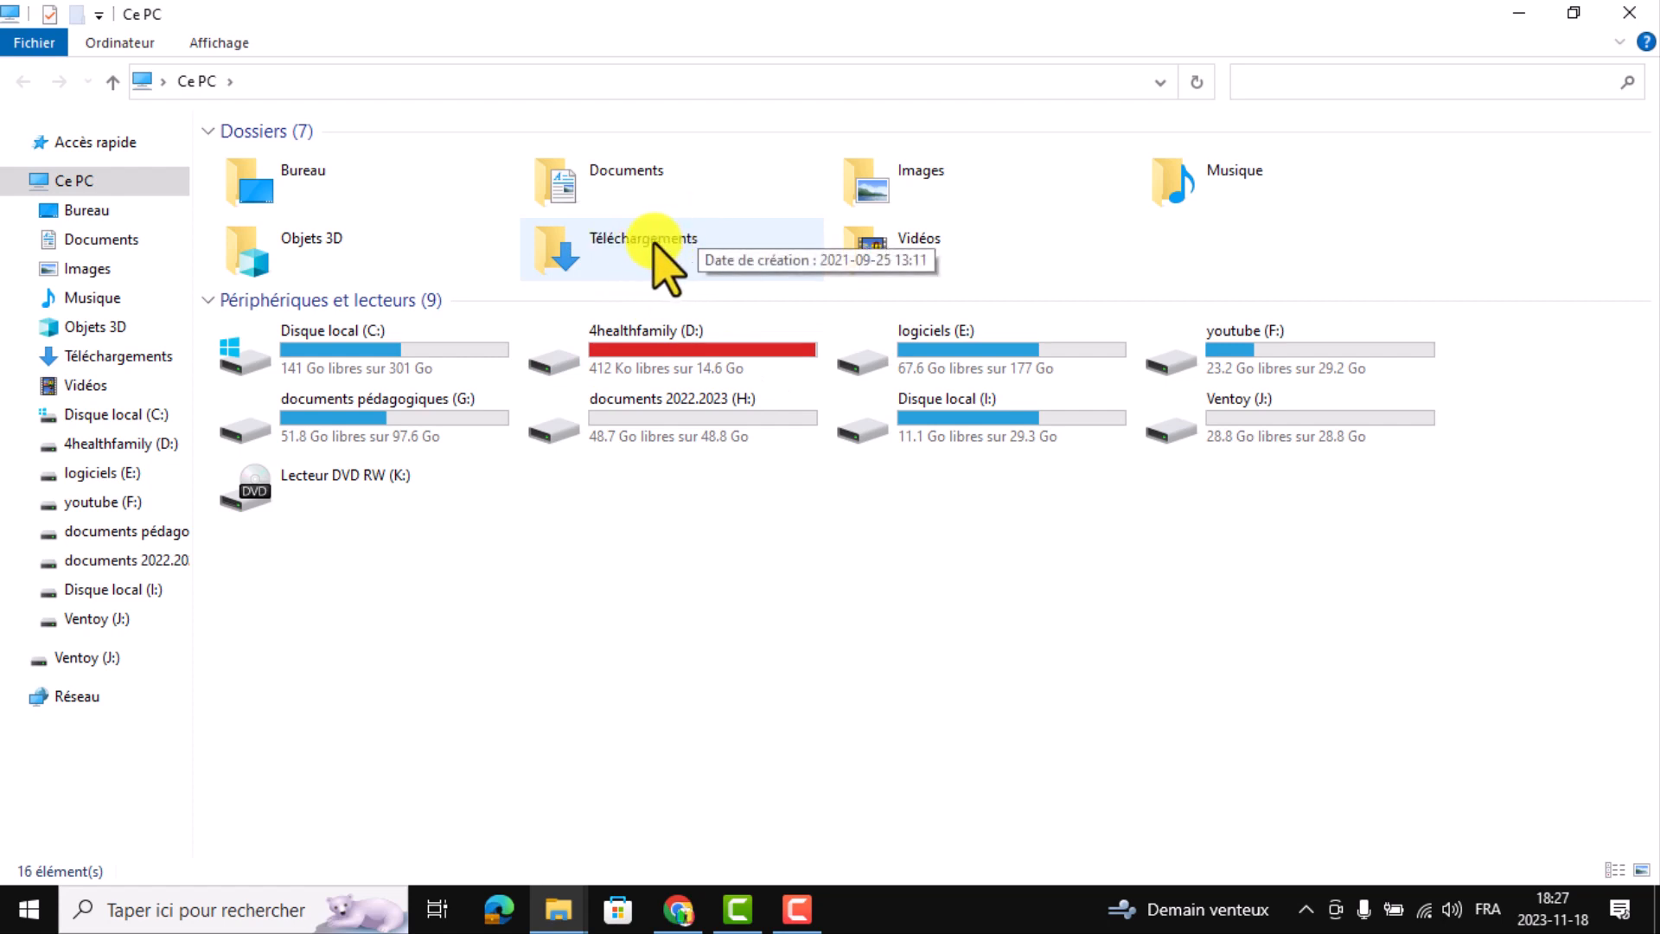
double_click(654, 245)
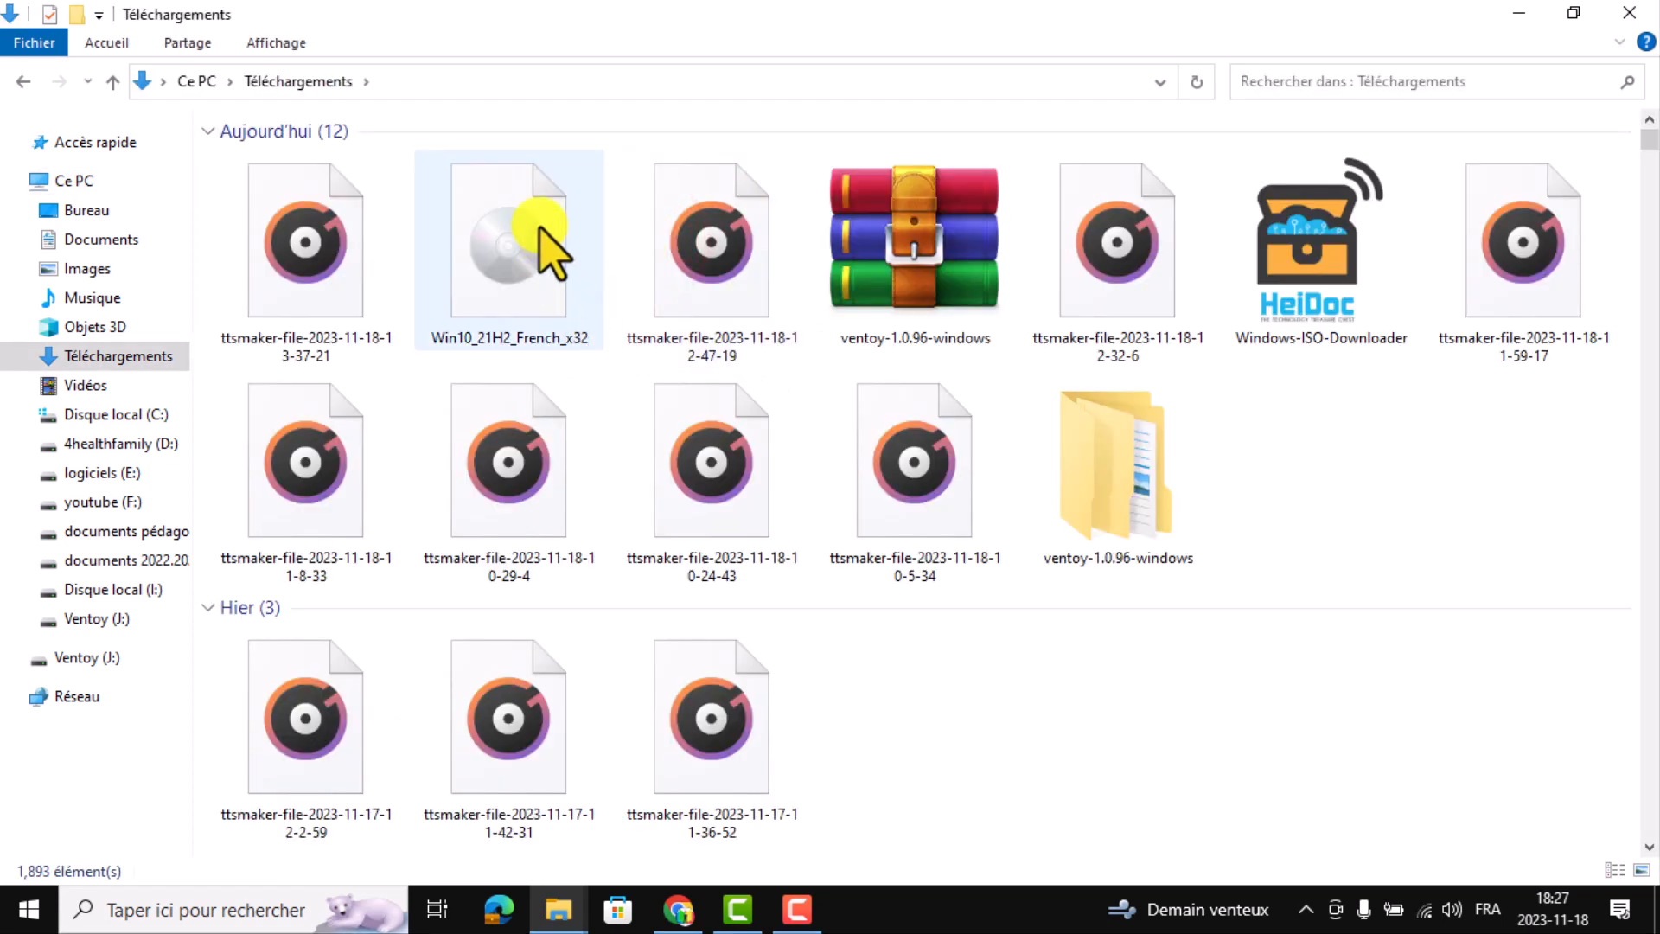
right_click(497, 246)
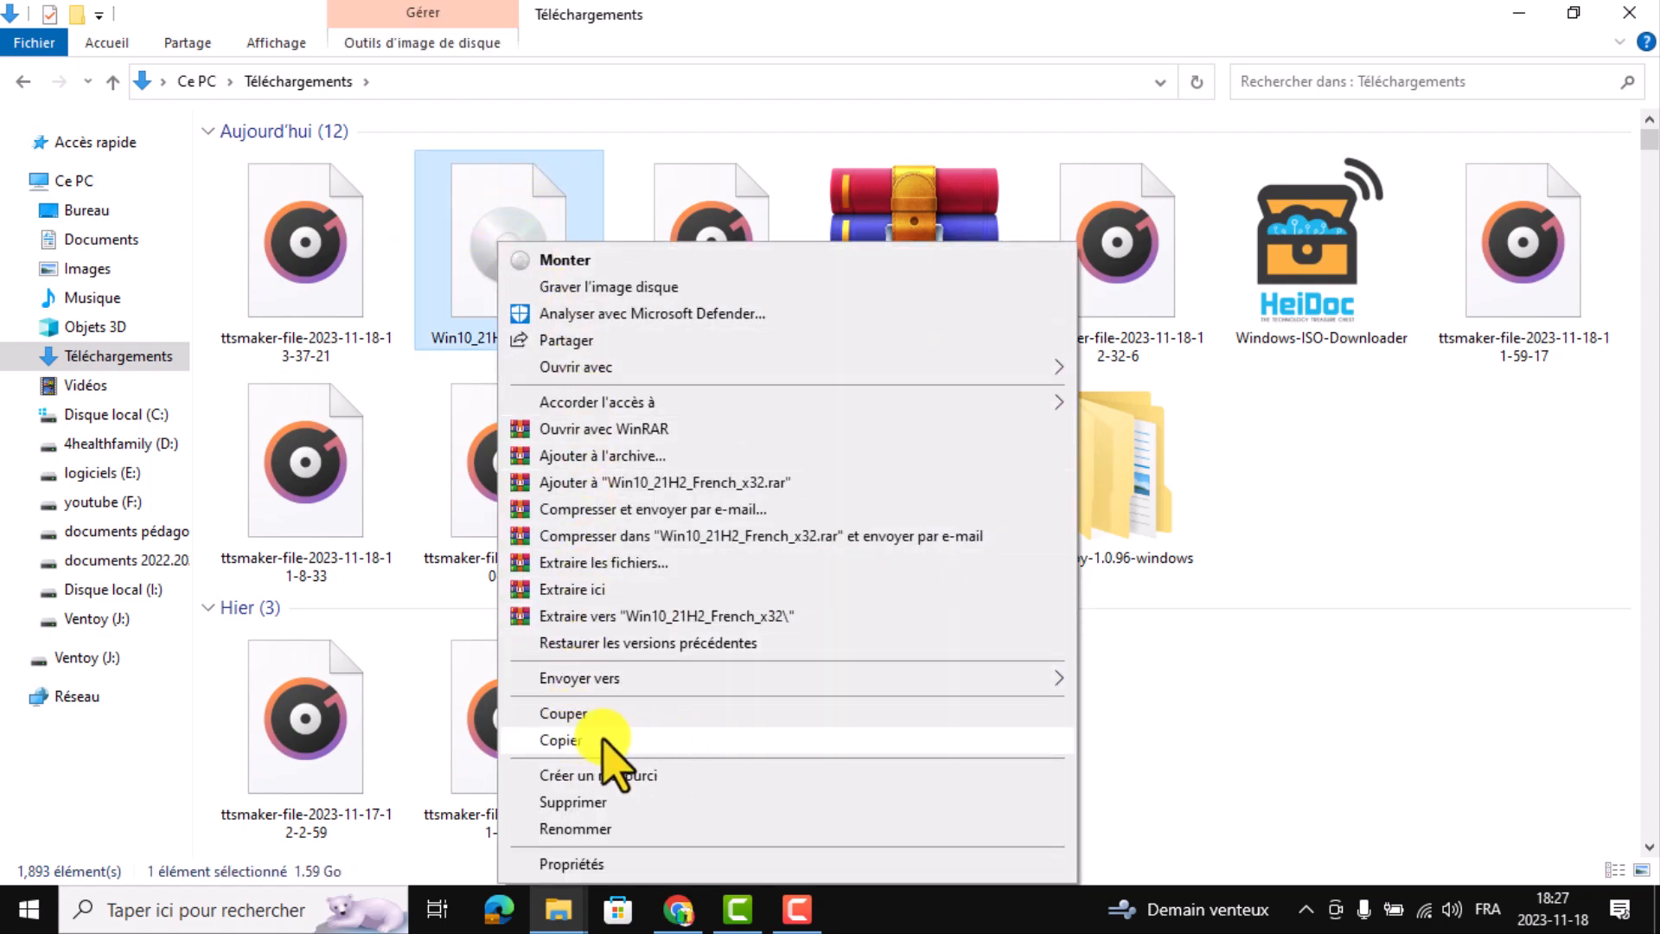
left_click(579, 740)
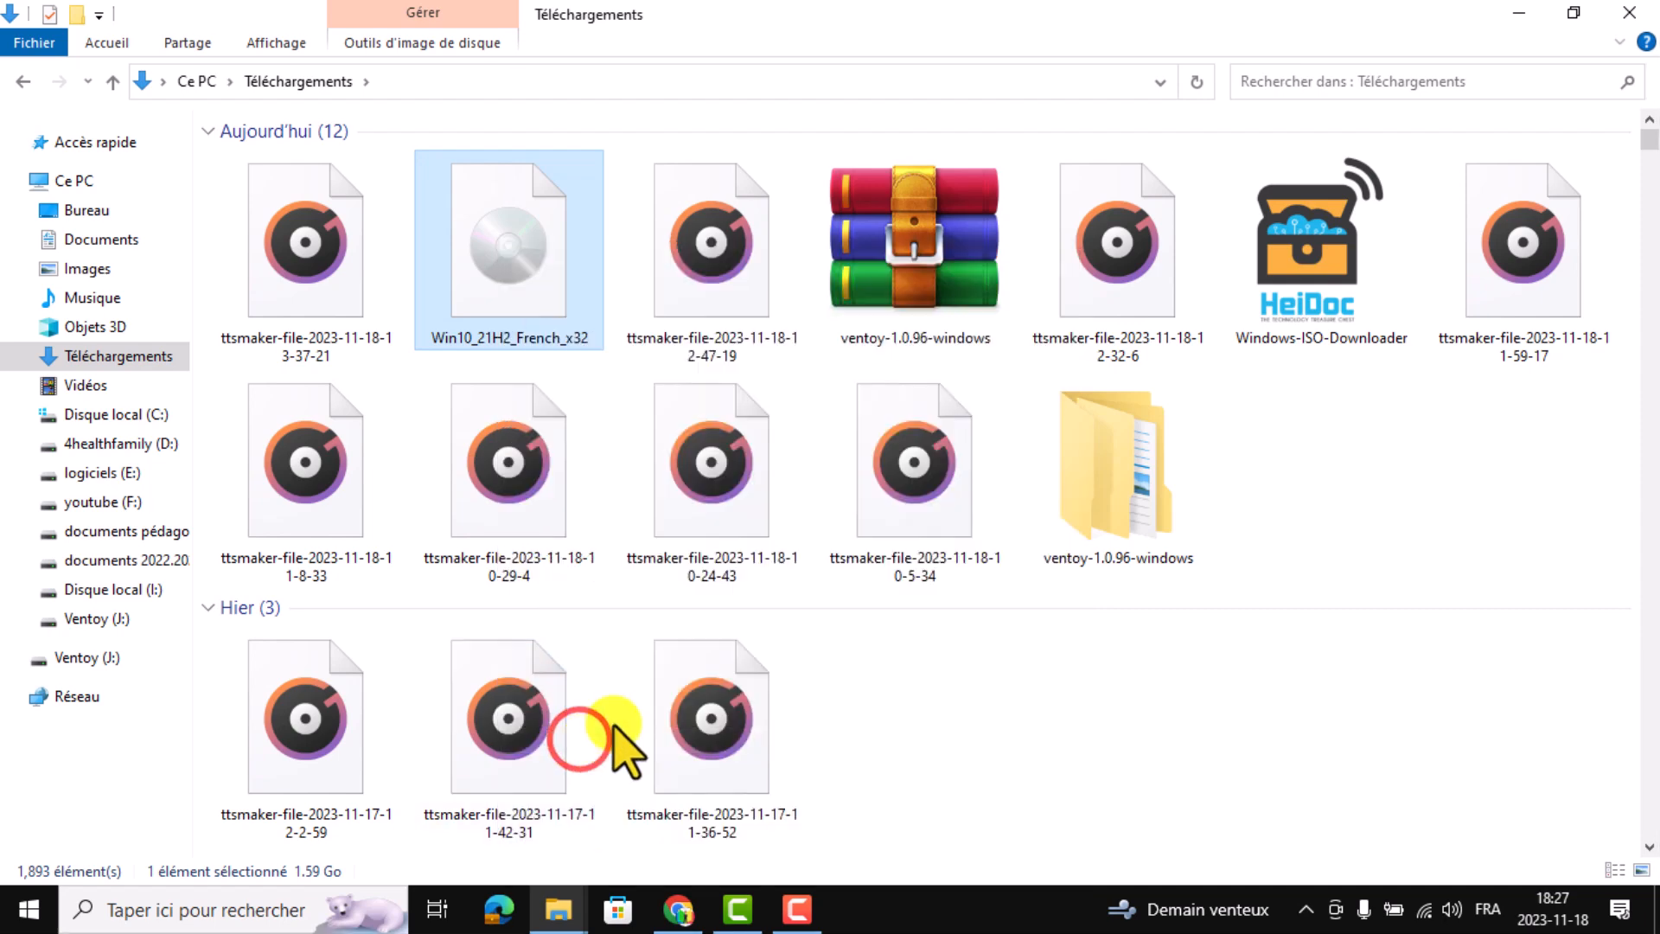
left_click(1631, 12)
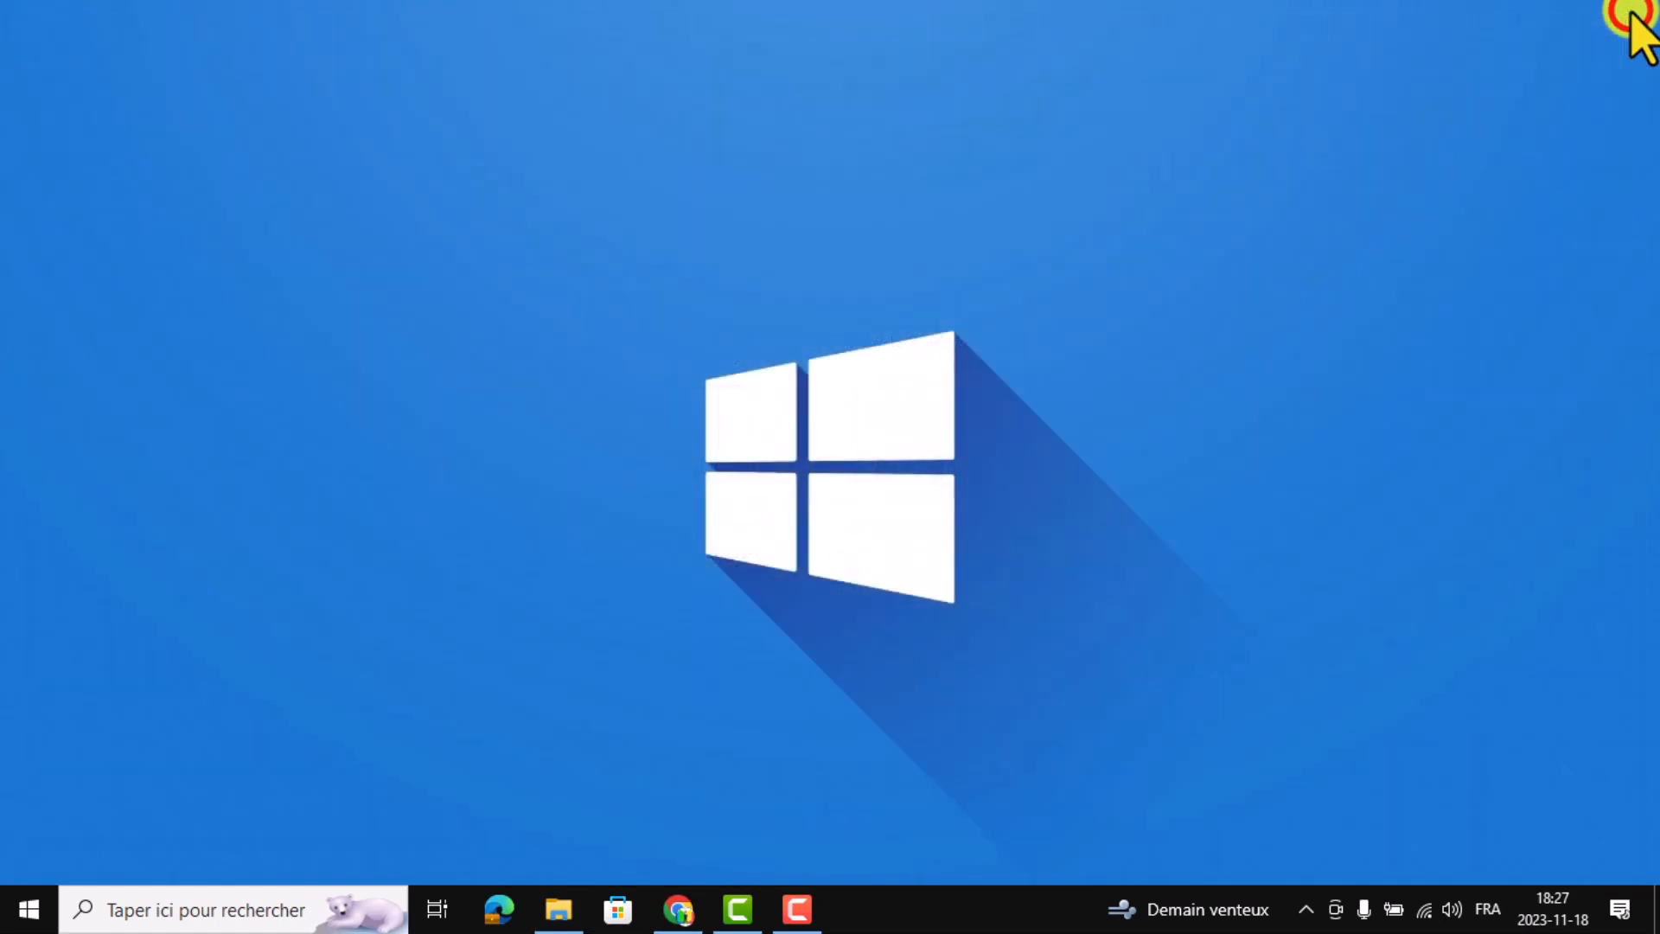
- Paste the copied Windows disc image onto the Ventoy (J:) drive and close the drive window, leaving the copy running
left_click(564, 905)
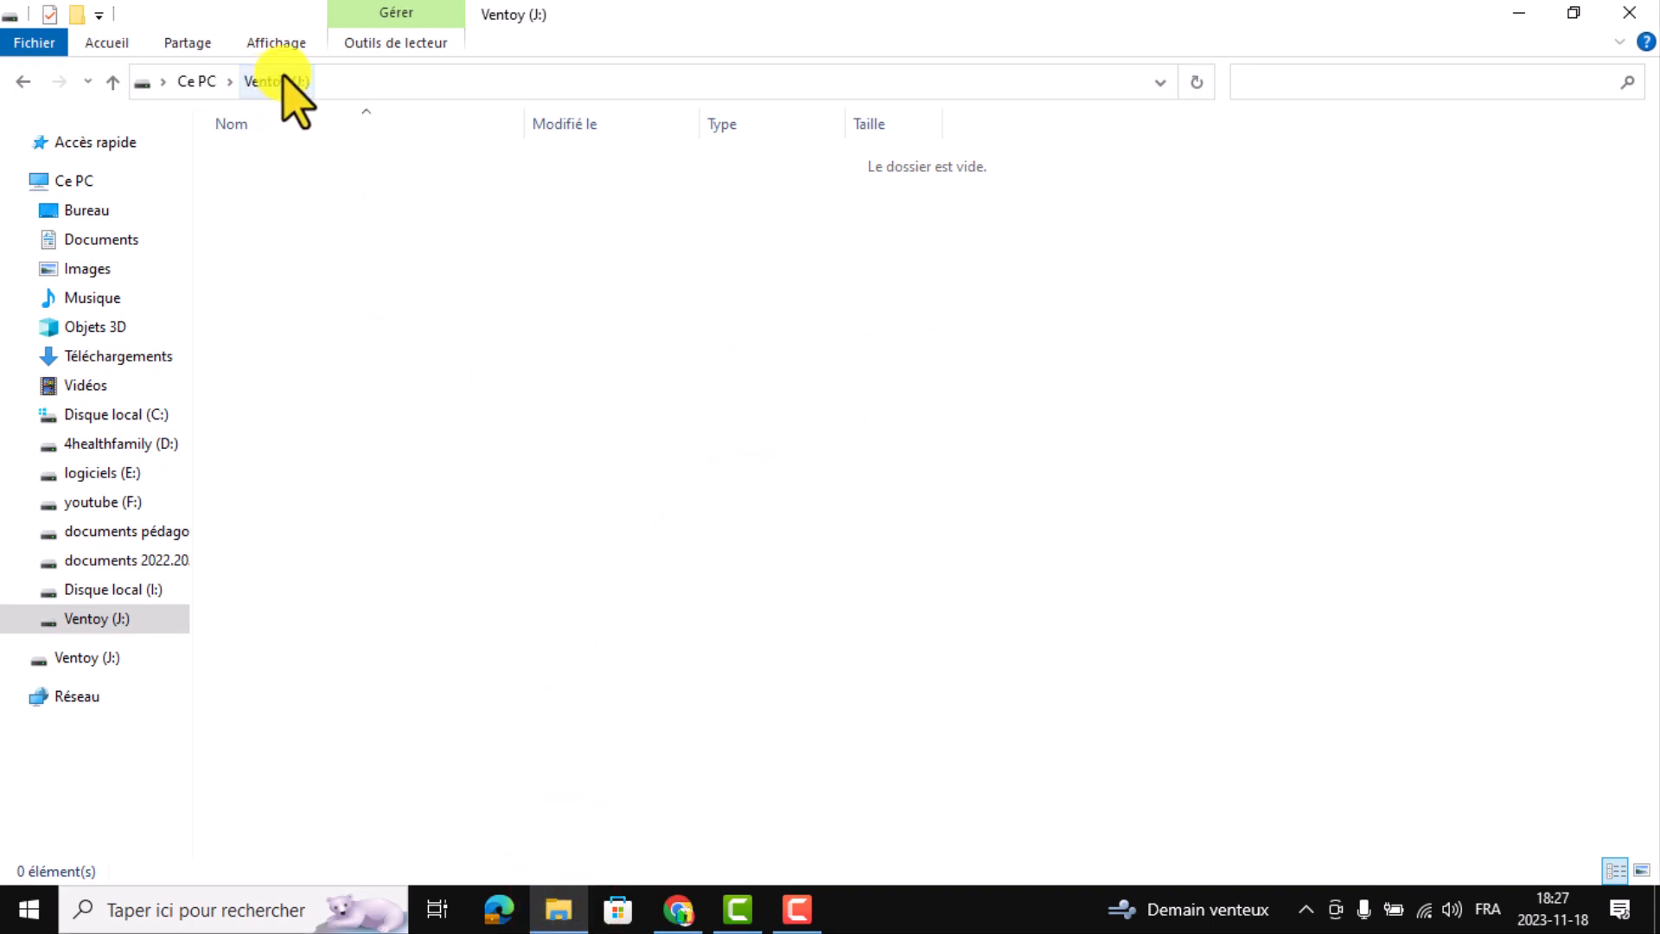
right_click(697, 396)
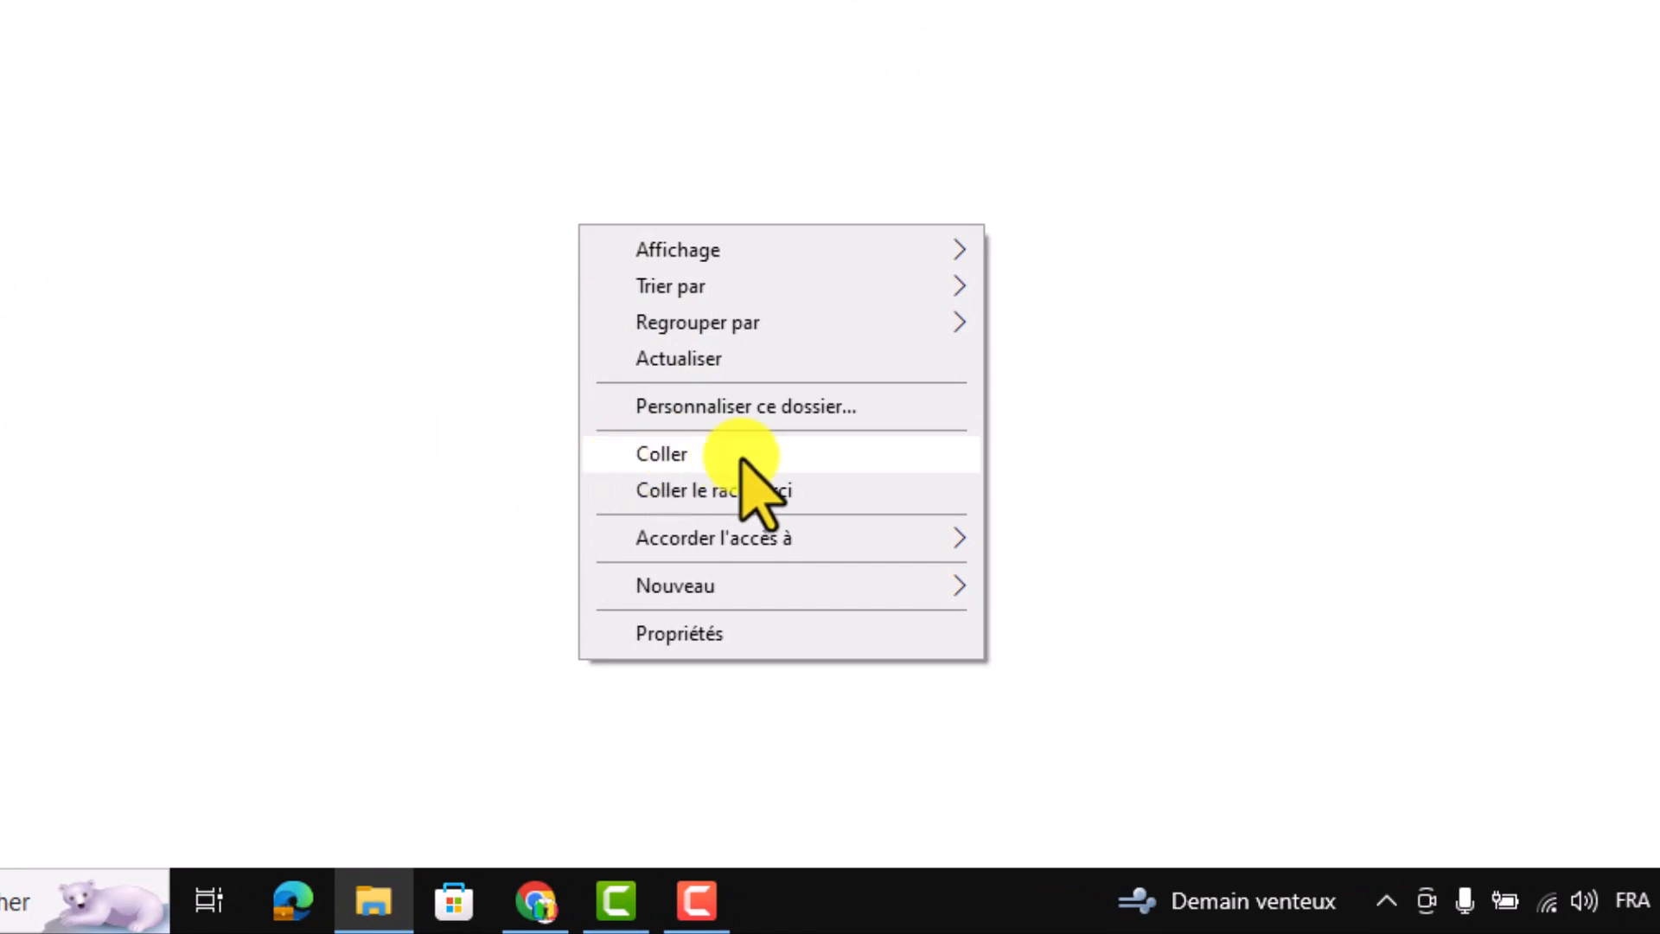
left_click(658, 456)
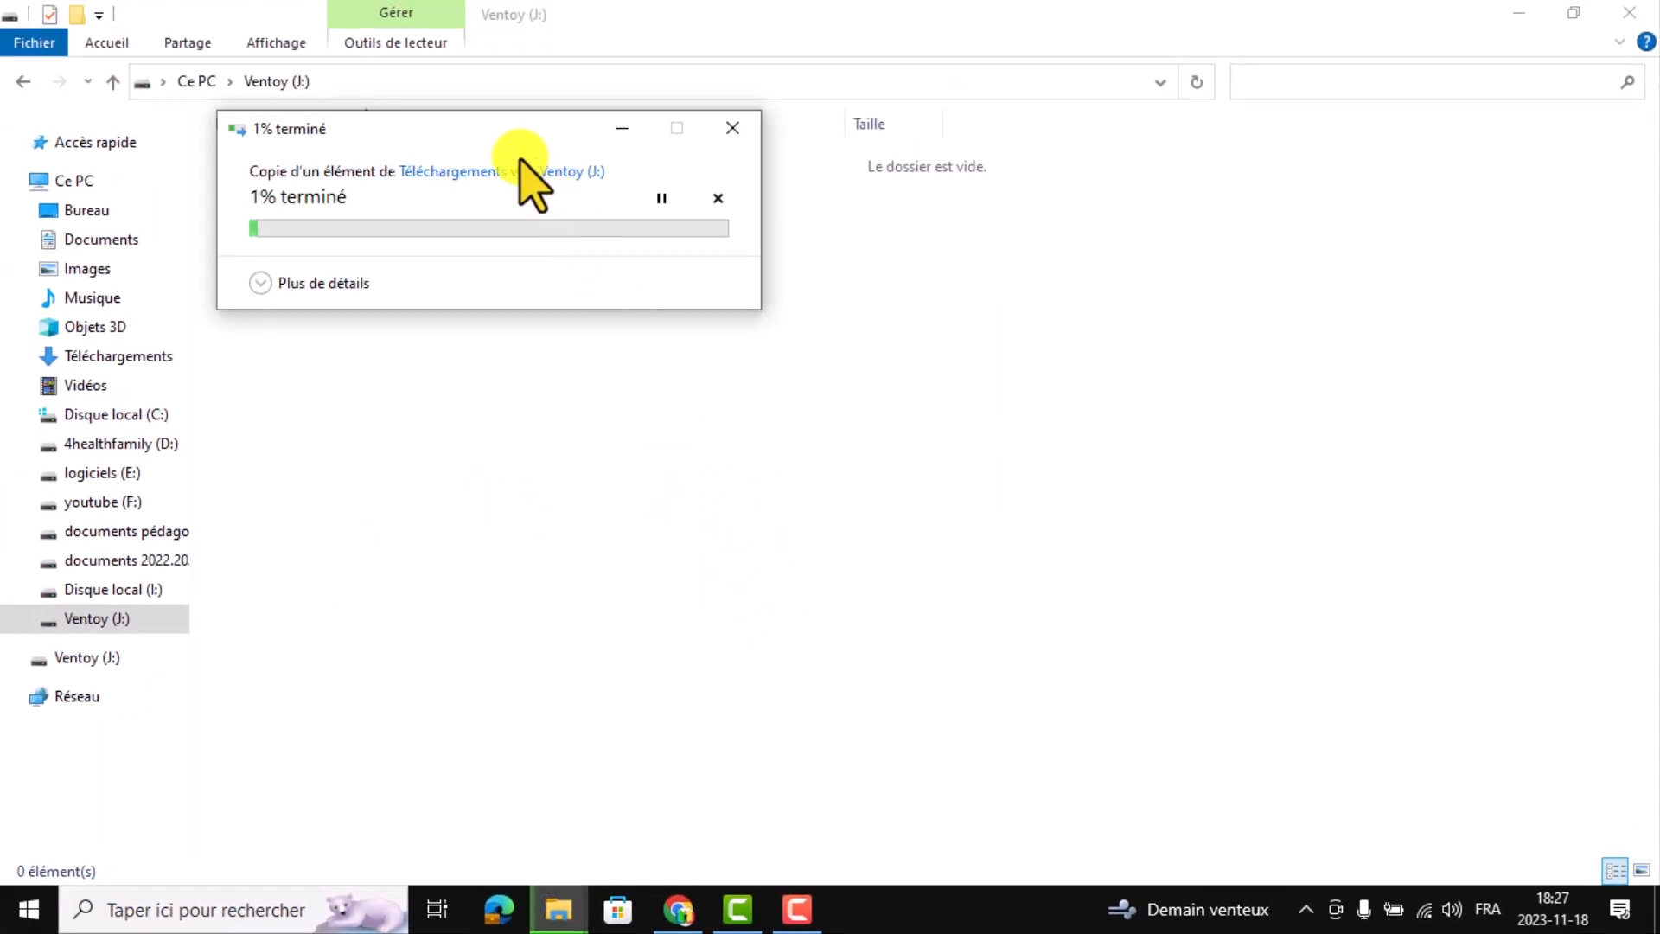
left_click_drag(498, 128, 783, 329)
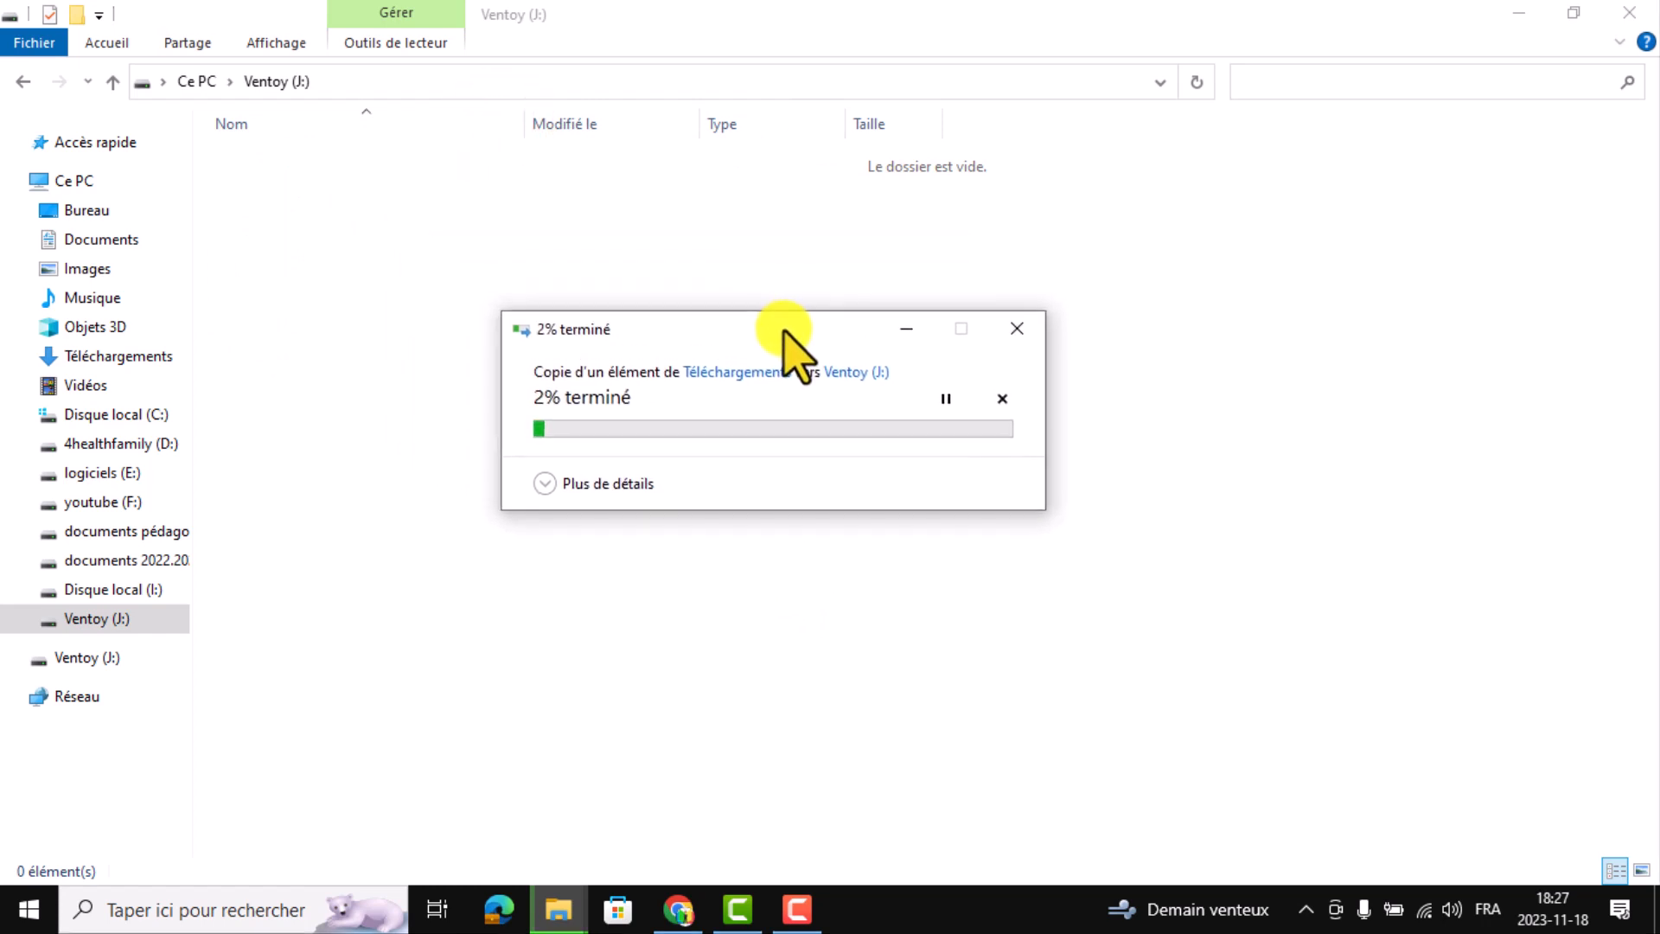
left_click(1631, 10)
left_click_drag(793, 326, 812, 123)
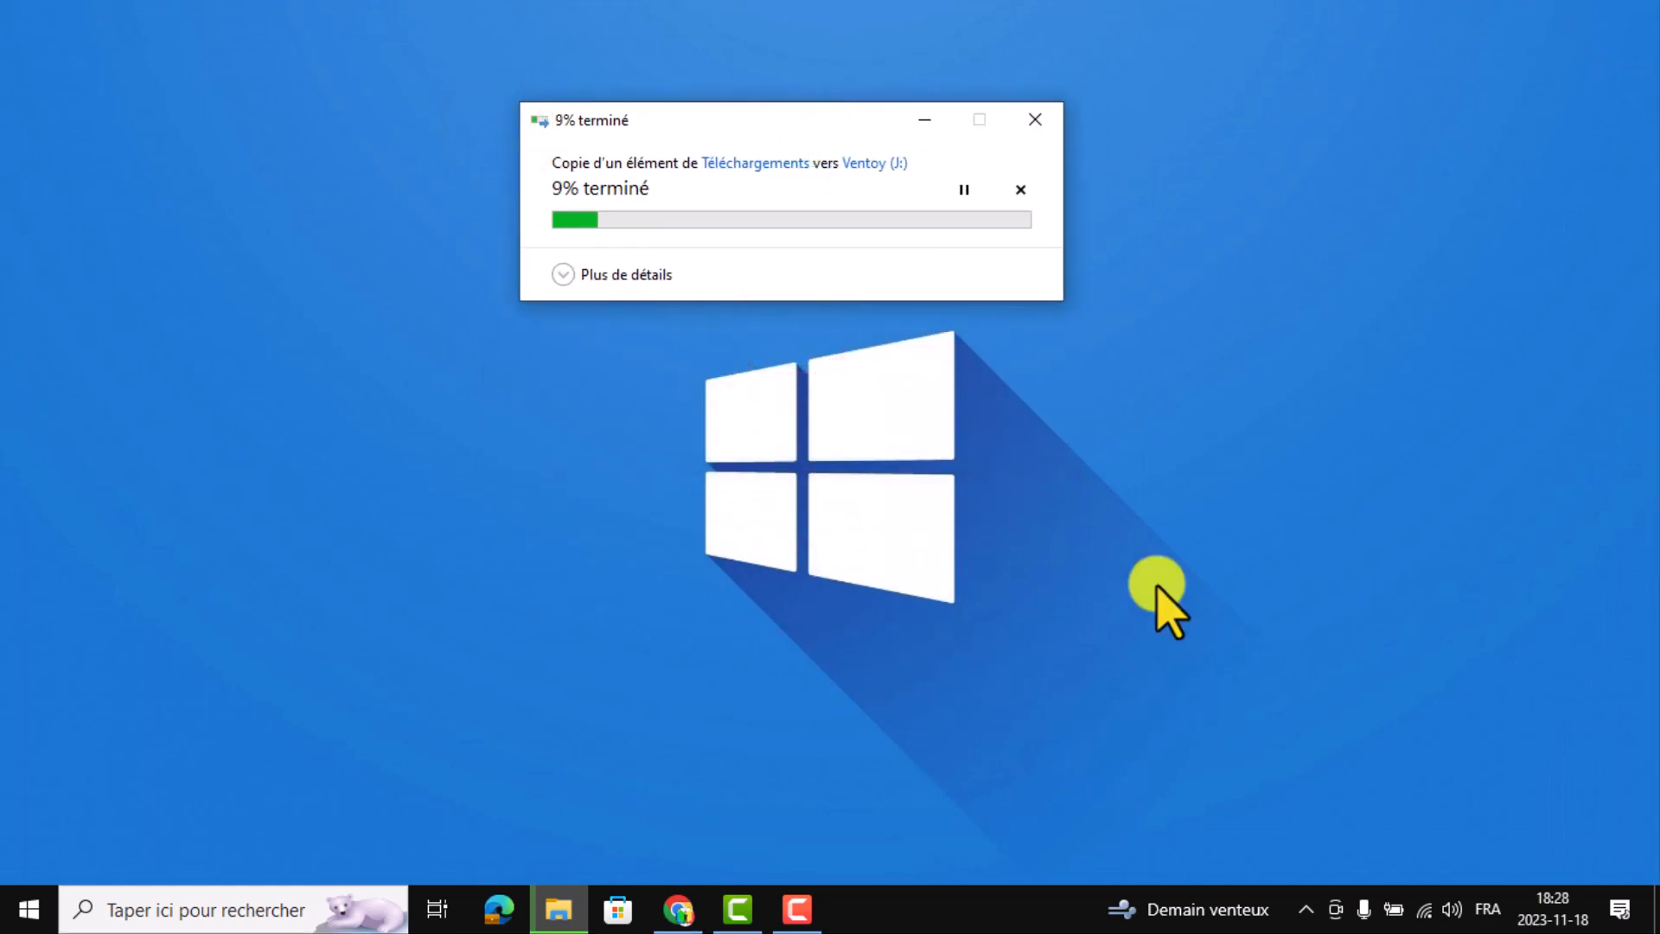